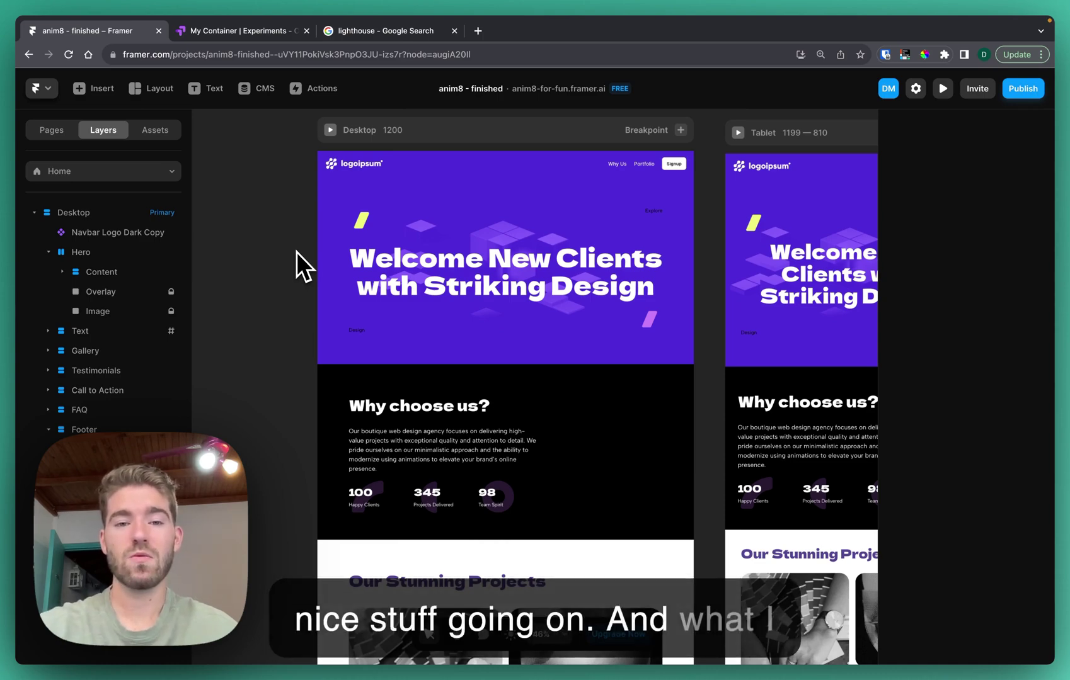
- Select the home page's Desktop breakpoint frame on the canvas
{"action": "left_click", "coordinate": [385, 131]}
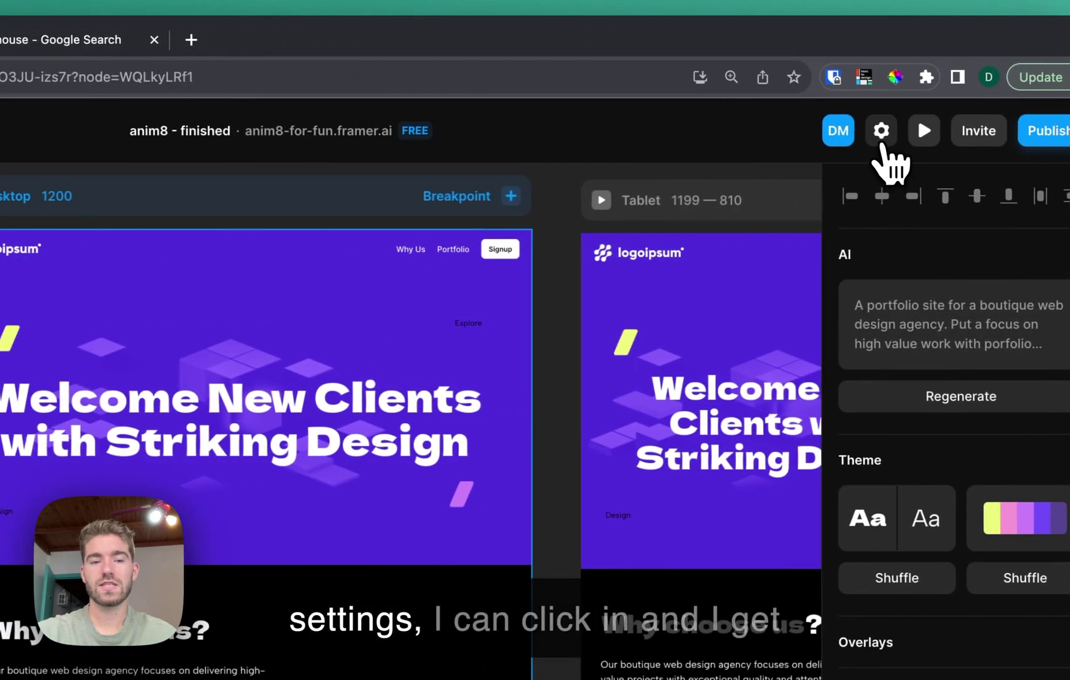
- Open the General site settings from the page settings gear
{"action": "left_click", "coordinate": [886, 142]}
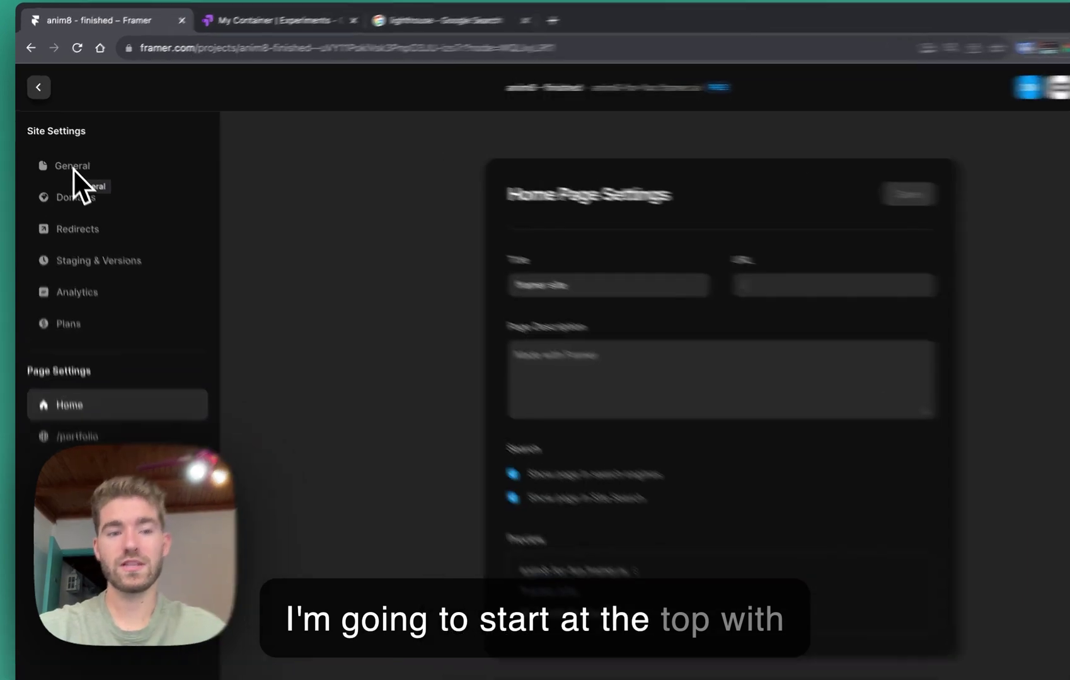
{"action": "left_click", "coordinate": [65, 157]}
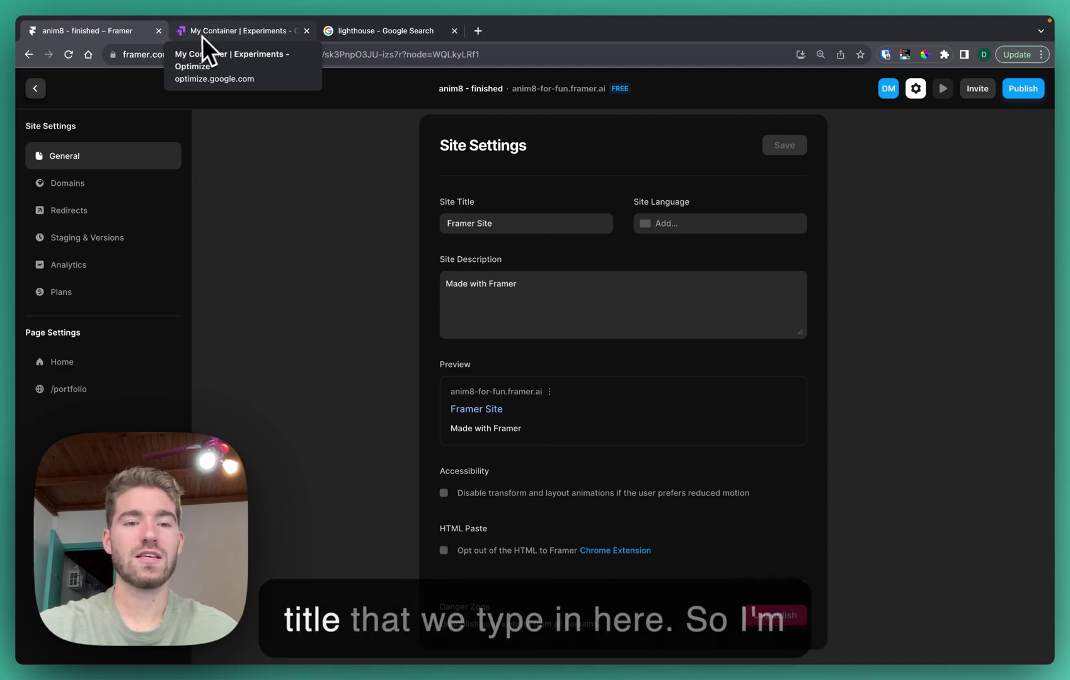
- Replace the site title with 'My Portfolio' and select the existing site description text
{"action": "left_click", "coordinate": [506, 223]}
{"action": "left_click", "coordinate": [444, 222]}
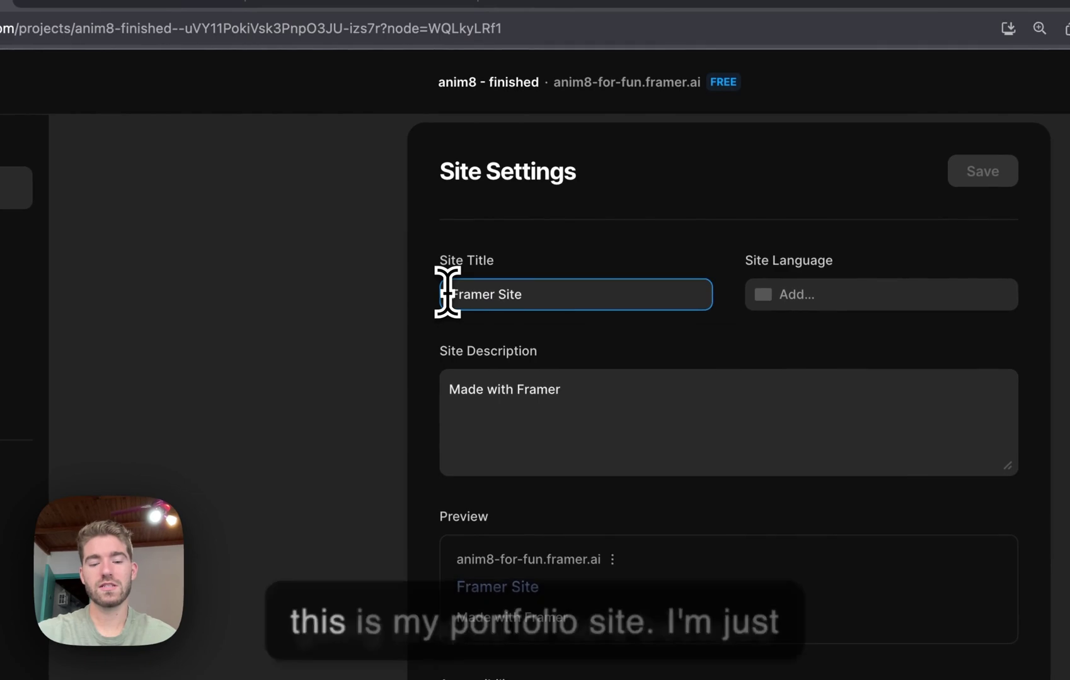
{"action": "key", "text": "super+a"}
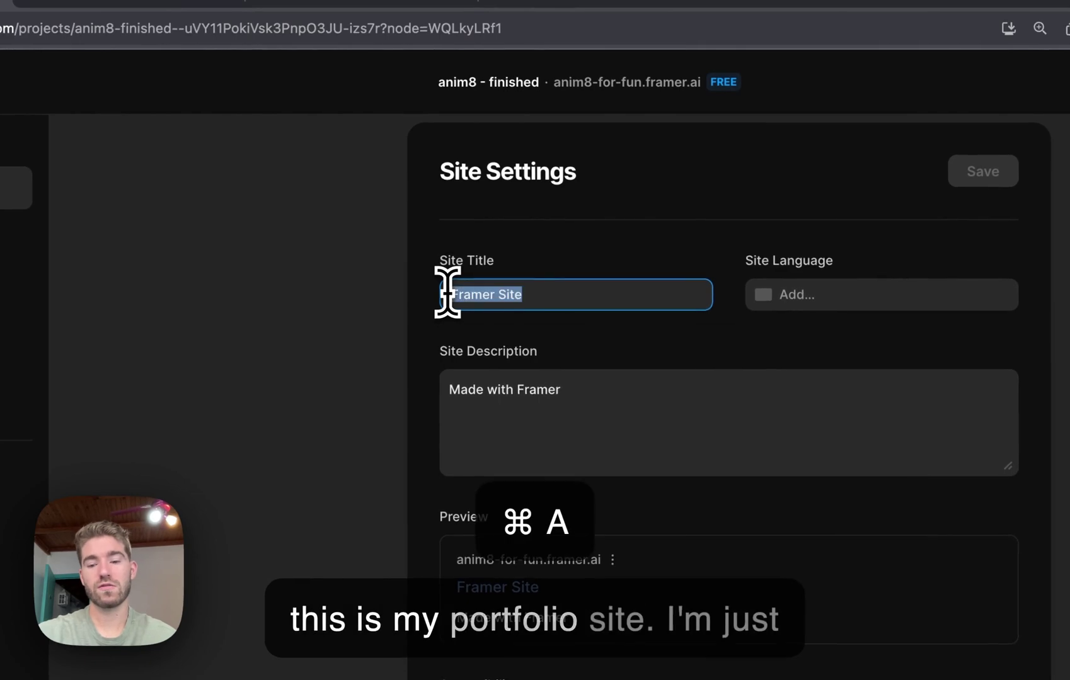
{"action": "type", "text": "My "}
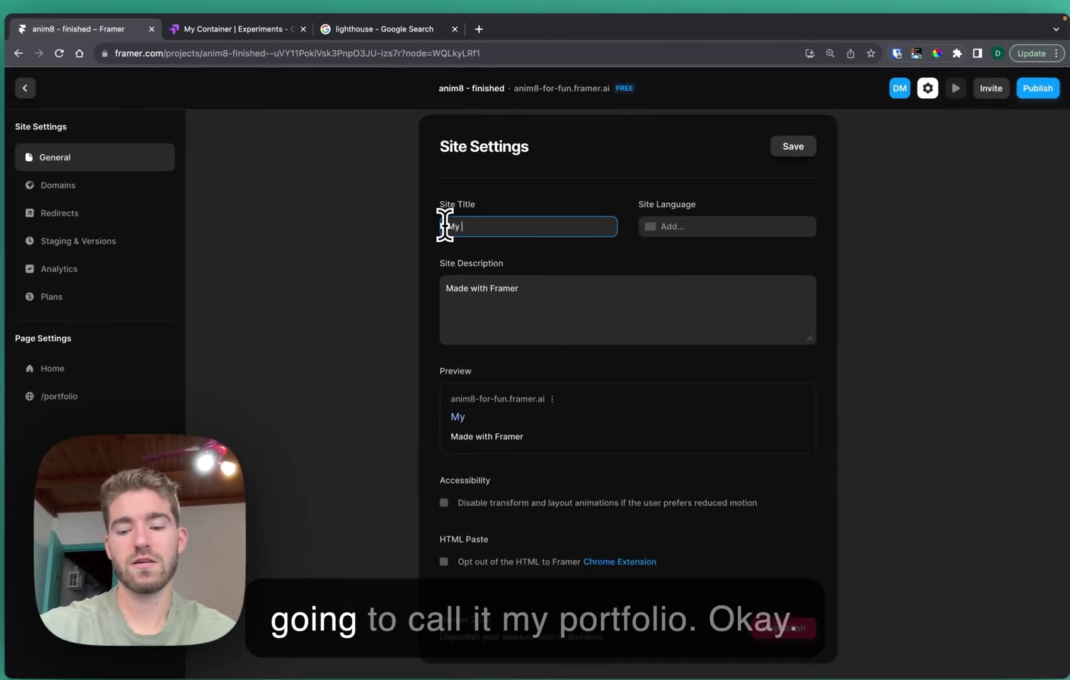
{"action": "type", "text": "Portfolio"}
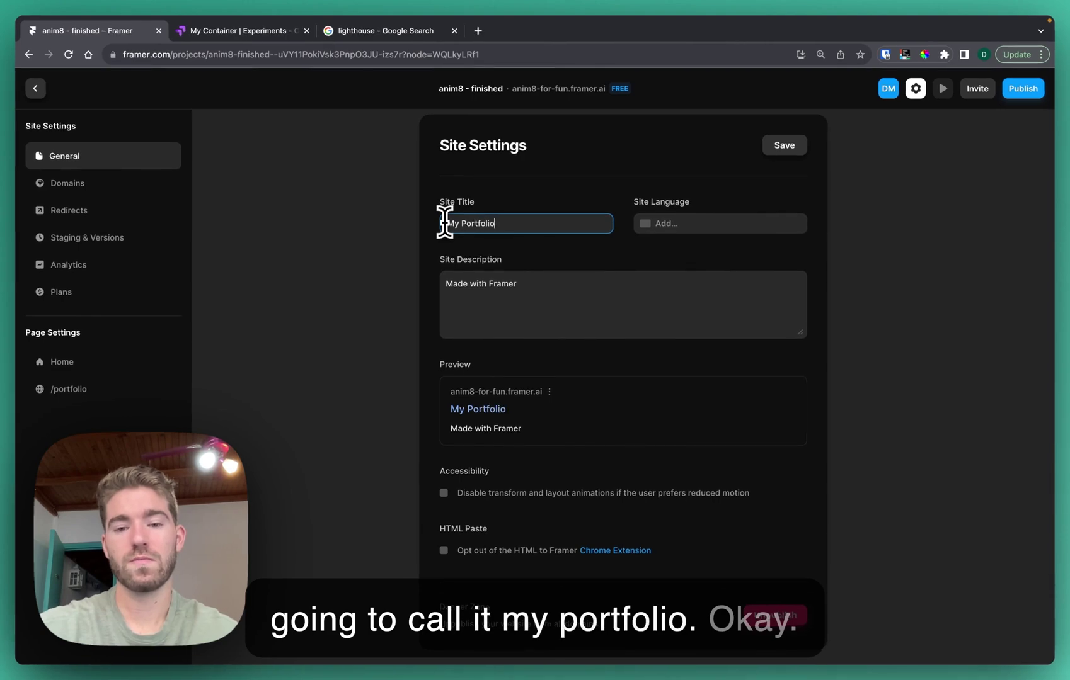
{"action": "triple_click", "coordinate": [513, 281]}
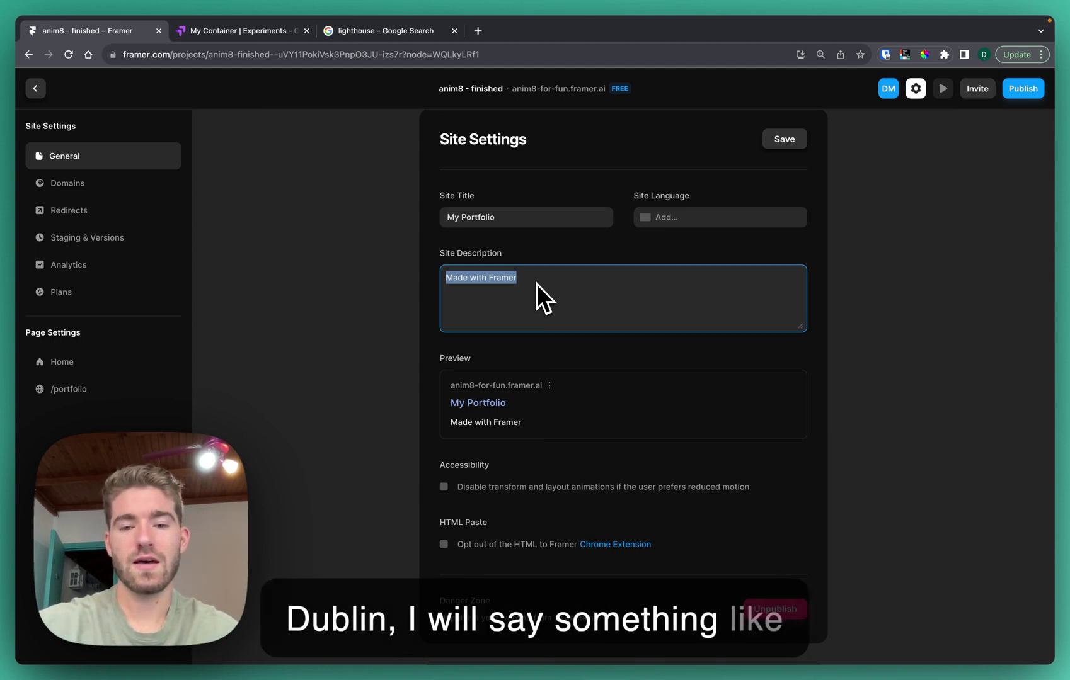
- Enter 'Best web design agency for plumbers in dublin.' as the site description
{"action": "type", "text": "Best web des"}
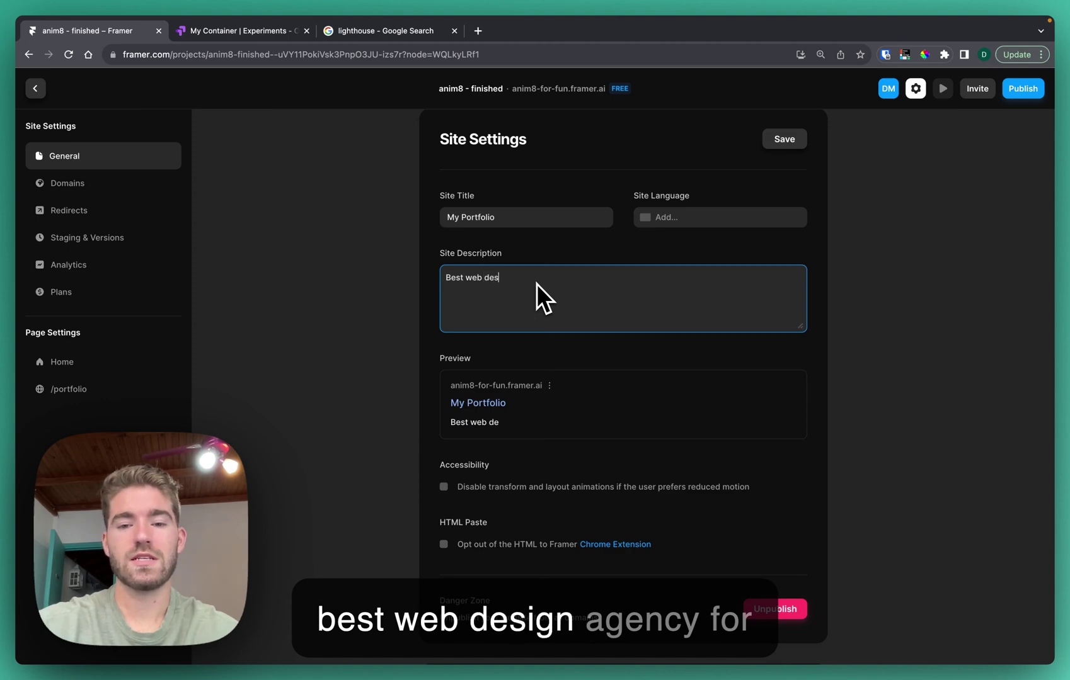
{"action": "type", "text": "ign a"}
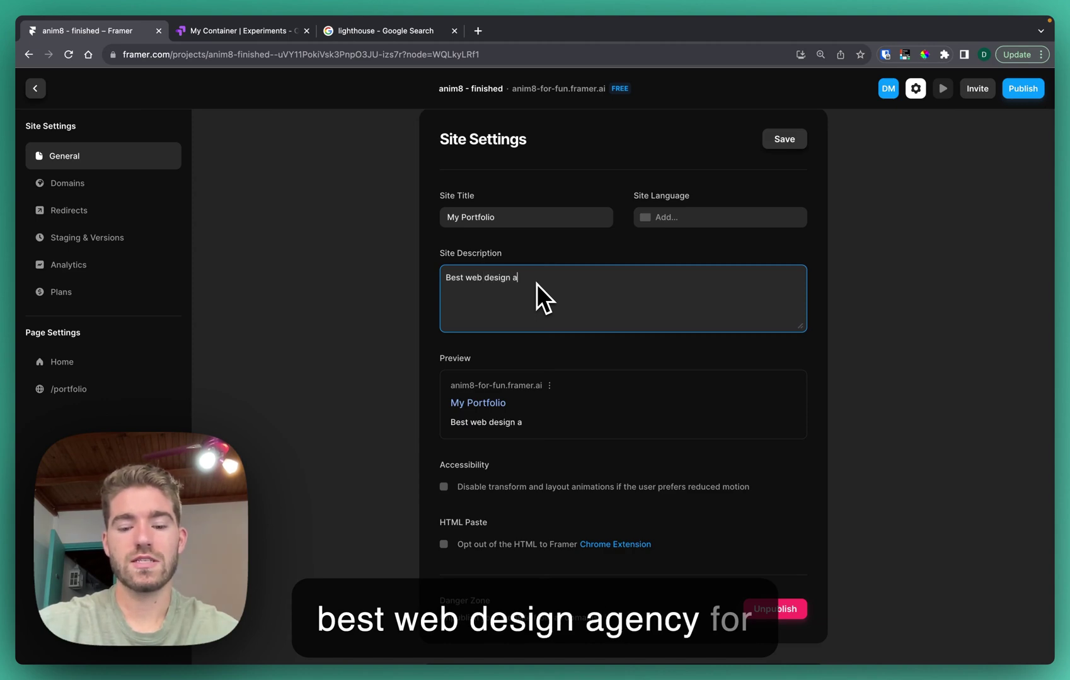
{"action": "type", "text": "gency for "}
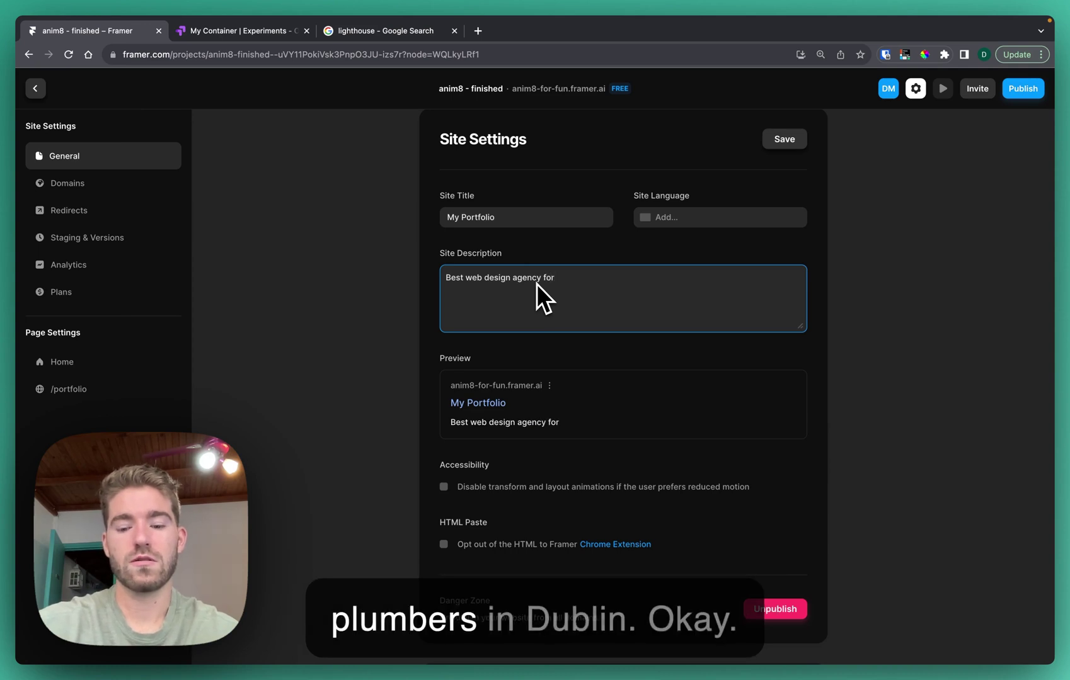
{"action": "type", "text": "plumbers in"}
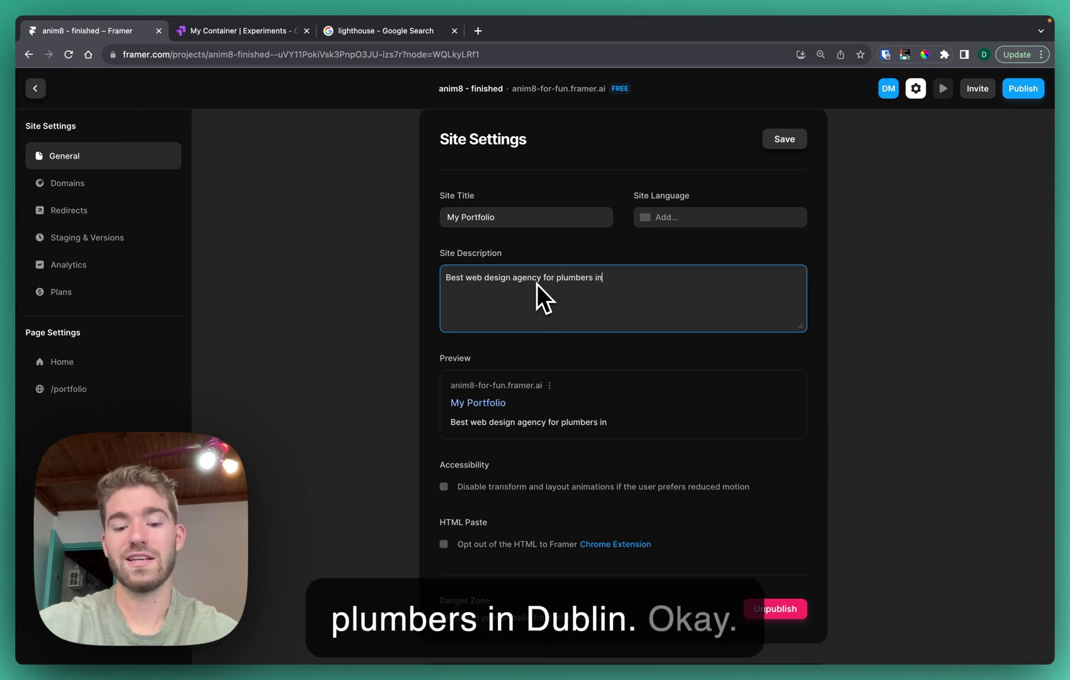
{"action": "type", "text": " dublin."}
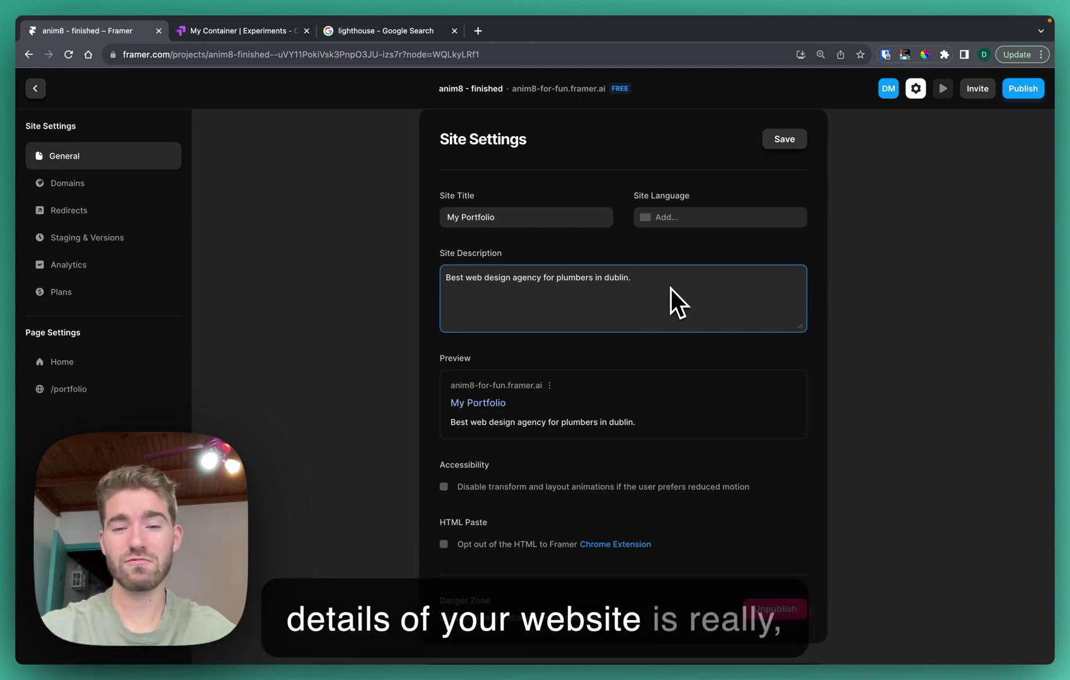
- Turn on 'Disable transform and layout animations' under Accessibility for reduced-motion visitors
{"action": "scroll", "coordinate": [670, 287], "scroll_direction": "down", "scroll_amount": 5}
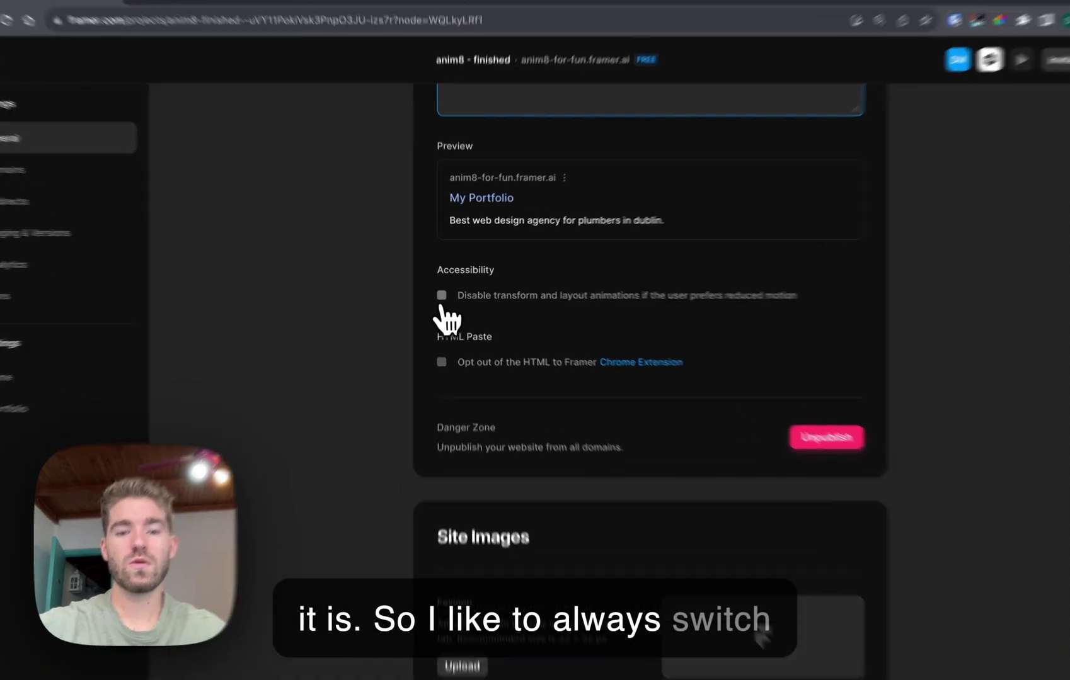
{"action": "left_click", "coordinate": [441, 296]}
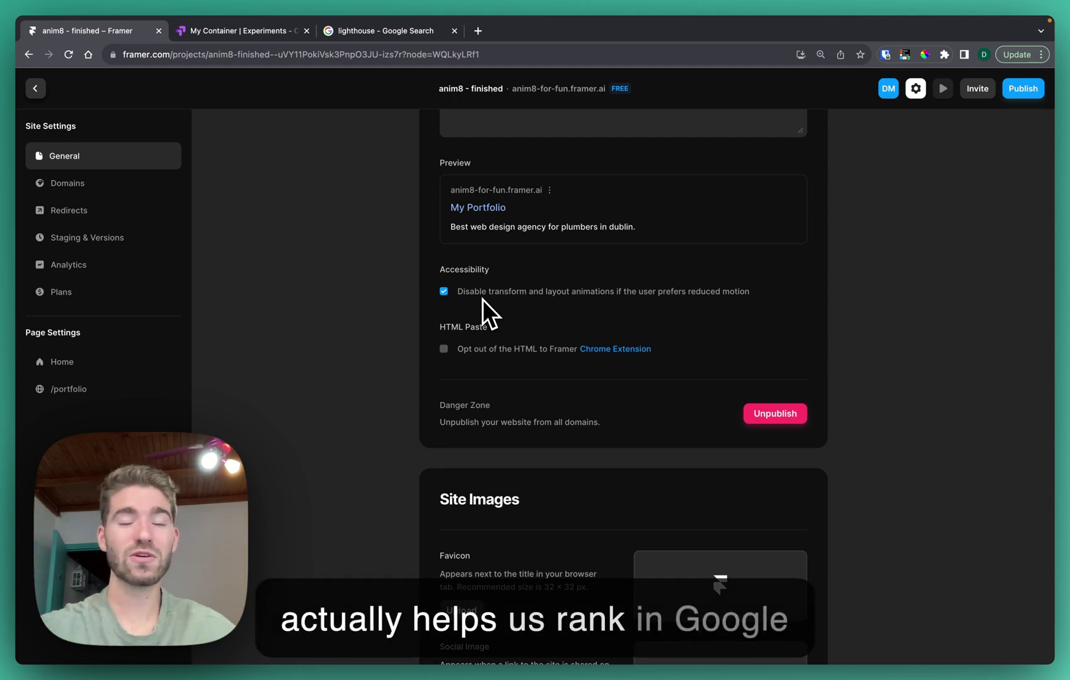
{"action": "scroll", "coordinate": [482, 299], "scroll_direction": "down", "scroll_amount": 3}
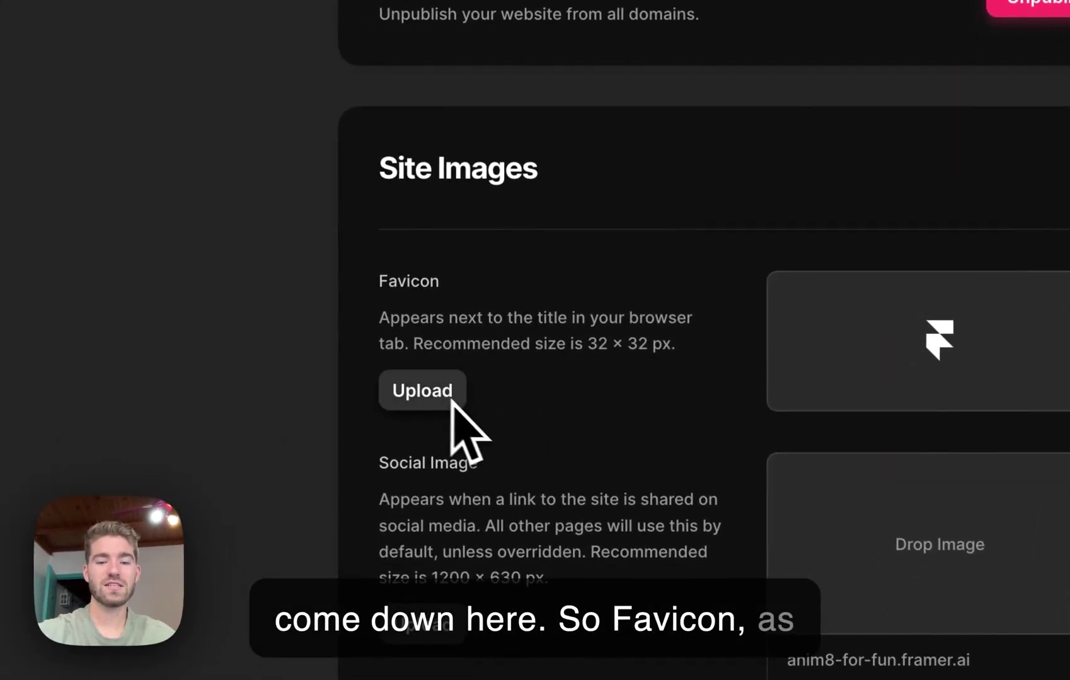
{"action": "scroll", "coordinate": [468, 405], "scroll_direction": "down", "scroll_amount": 1}
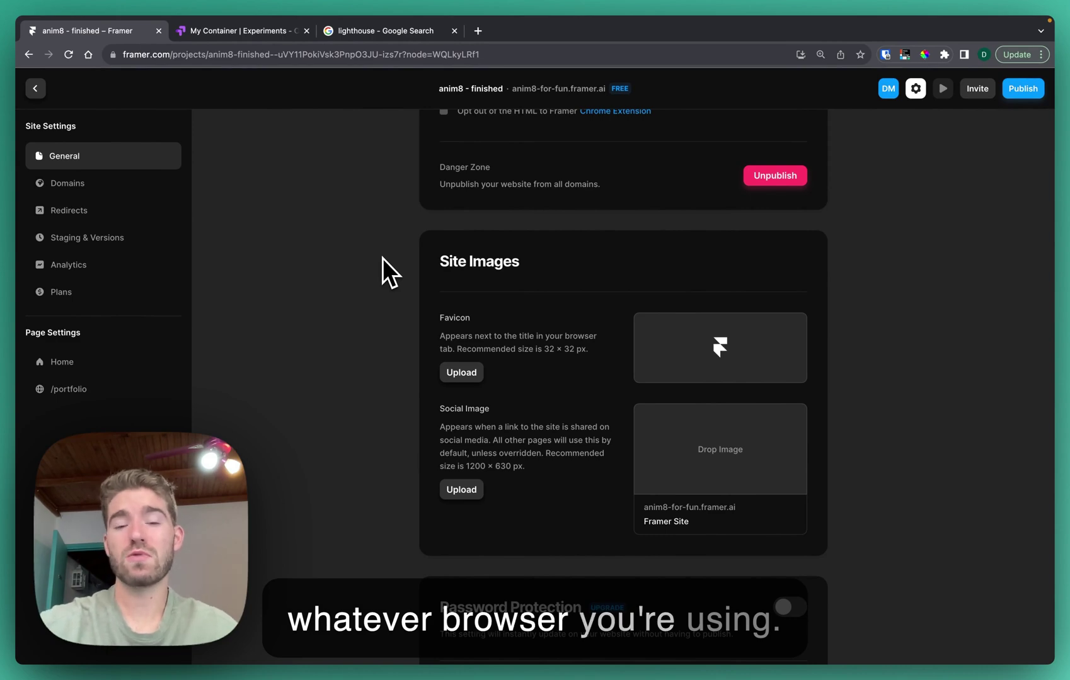
{"action": "scroll", "coordinate": [383, 260], "scroll_direction": "down", "scroll_amount": 3}
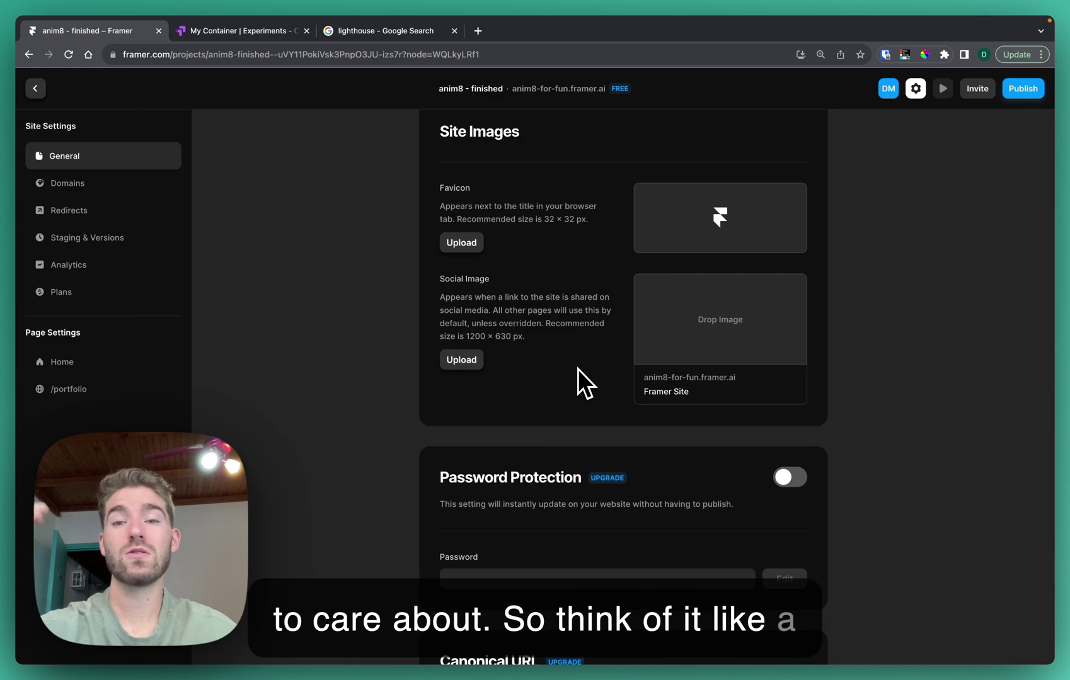
{"action": "scroll", "coordinate": [577, 369], "scroll_direction": "down", "scroll_amount": 5}
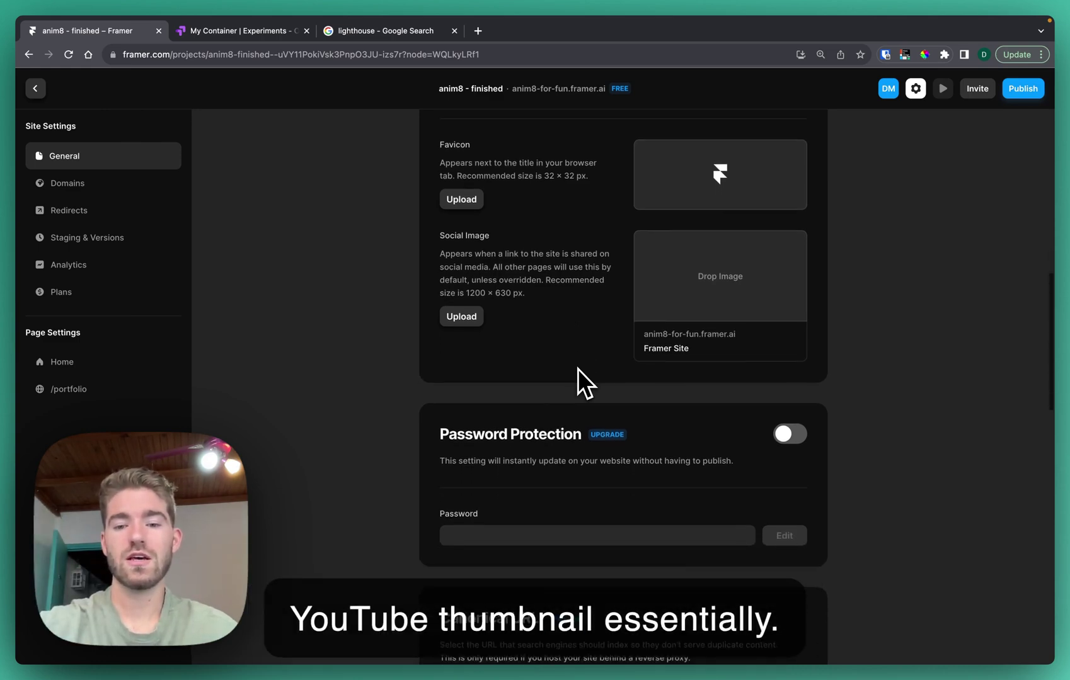
{"action": "scroll", "coordinate": [577, 369], "scroll_direction": "down", "scroll_amount": 3}
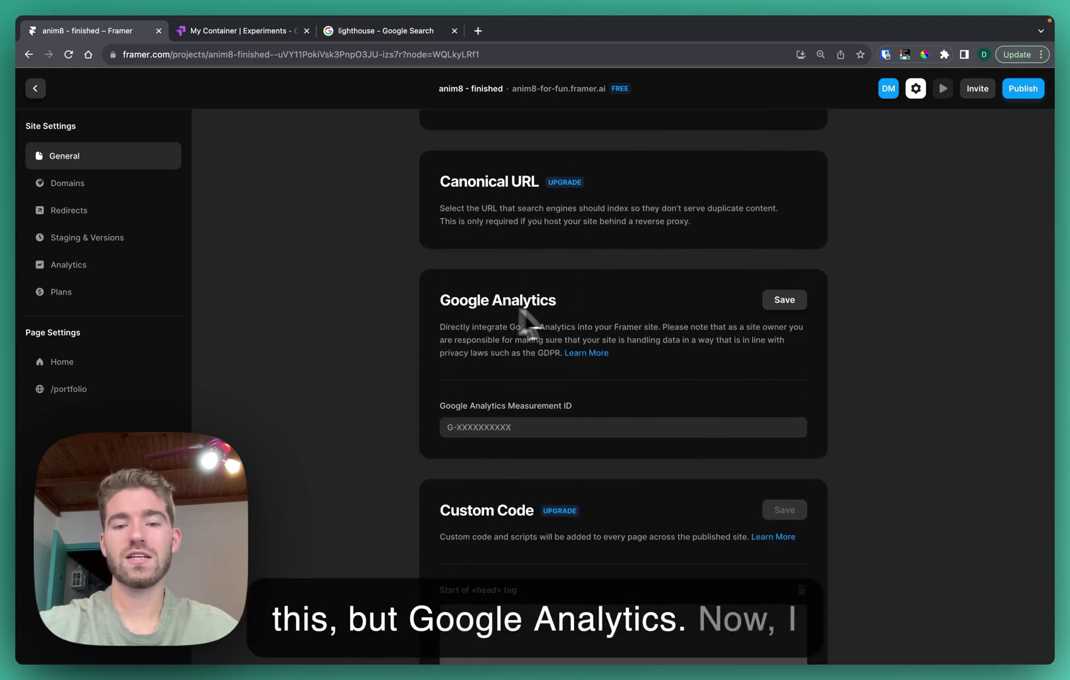
{"action": "scroll", "coordinate": [411, 301], "scroll_direction": "down", "scroll_amount": 1}
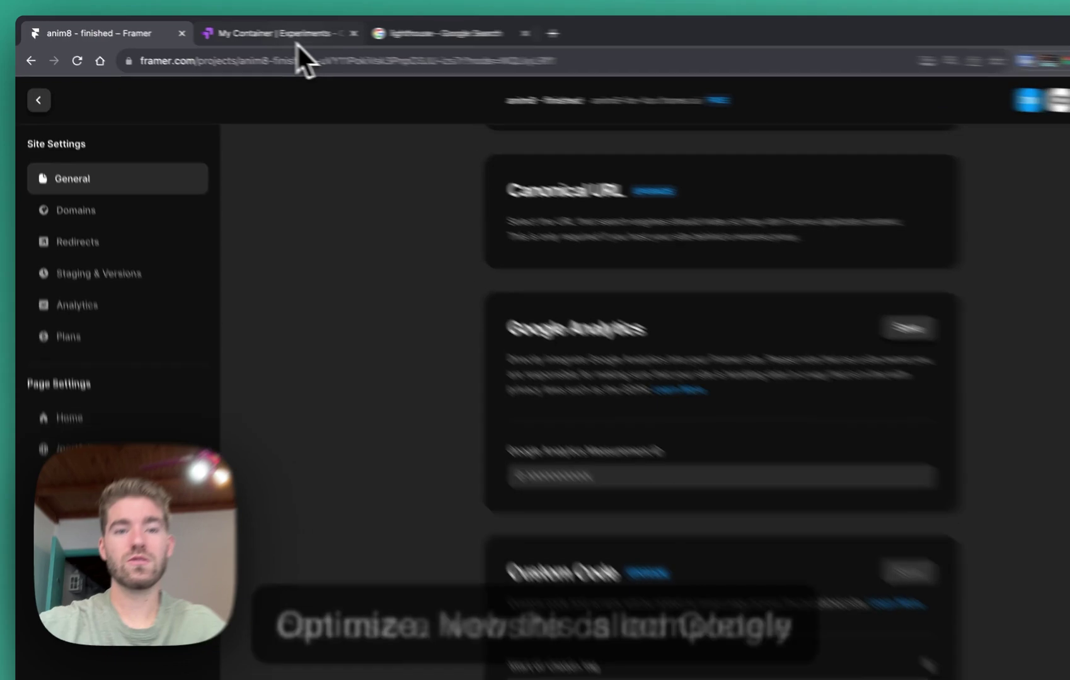
{"action": "left_click", "coordinate": [293, 32]}
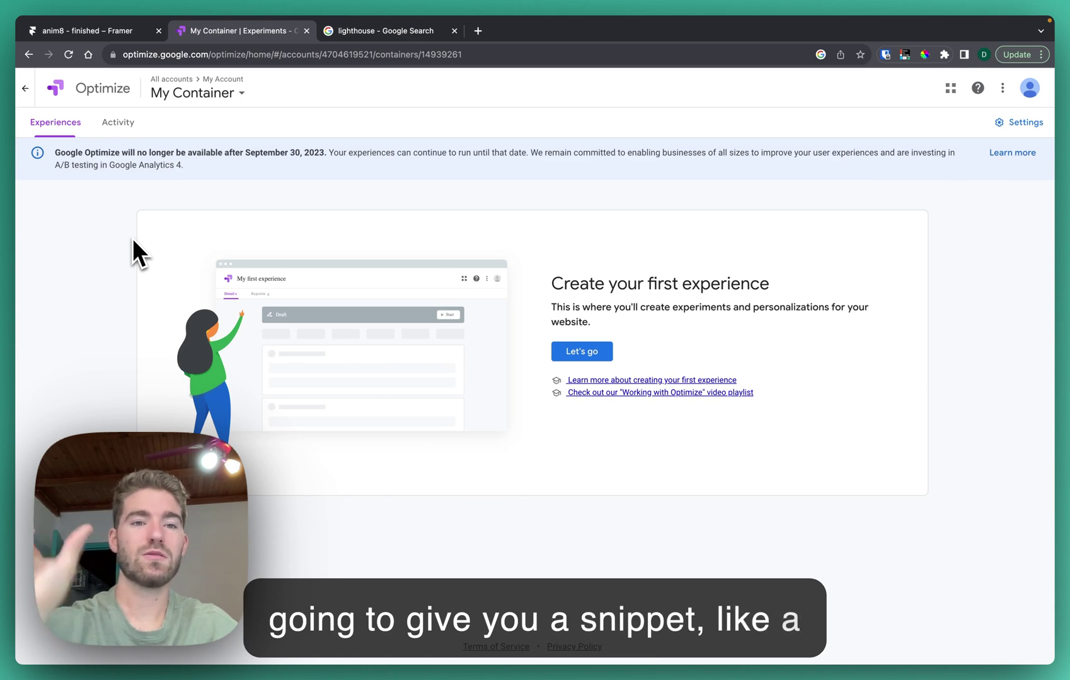
{"action": "left_click", "coordinate": [80, 29]}
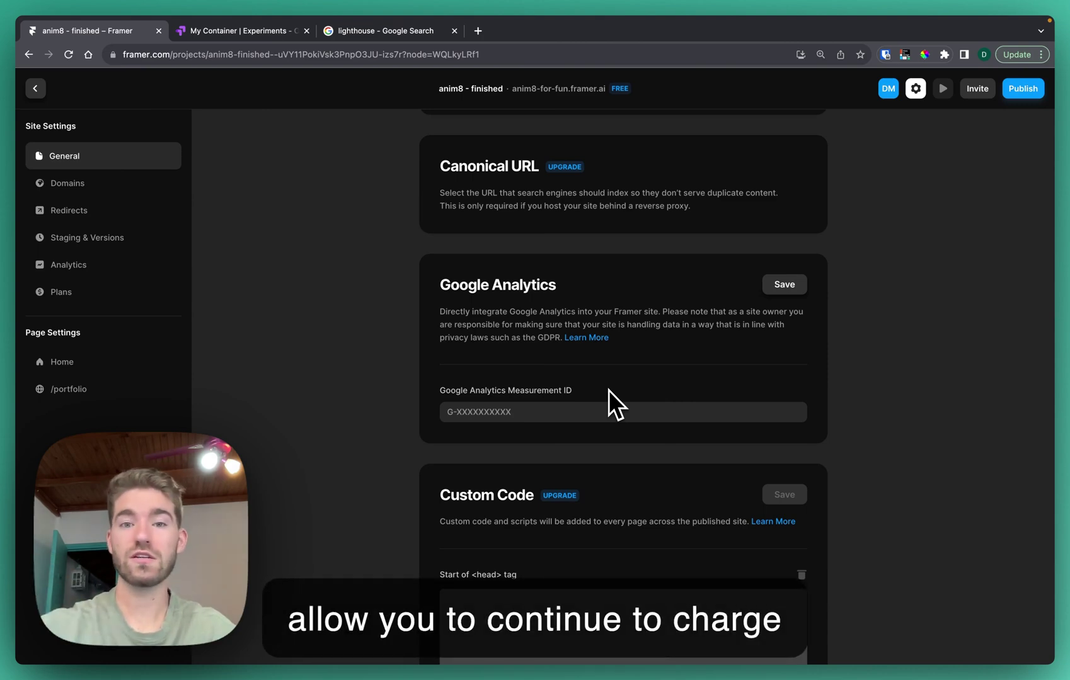
{"action": "scroll", "coordinate": [609, 390], "scroll_direction": "down", "scroll_amount": 5}
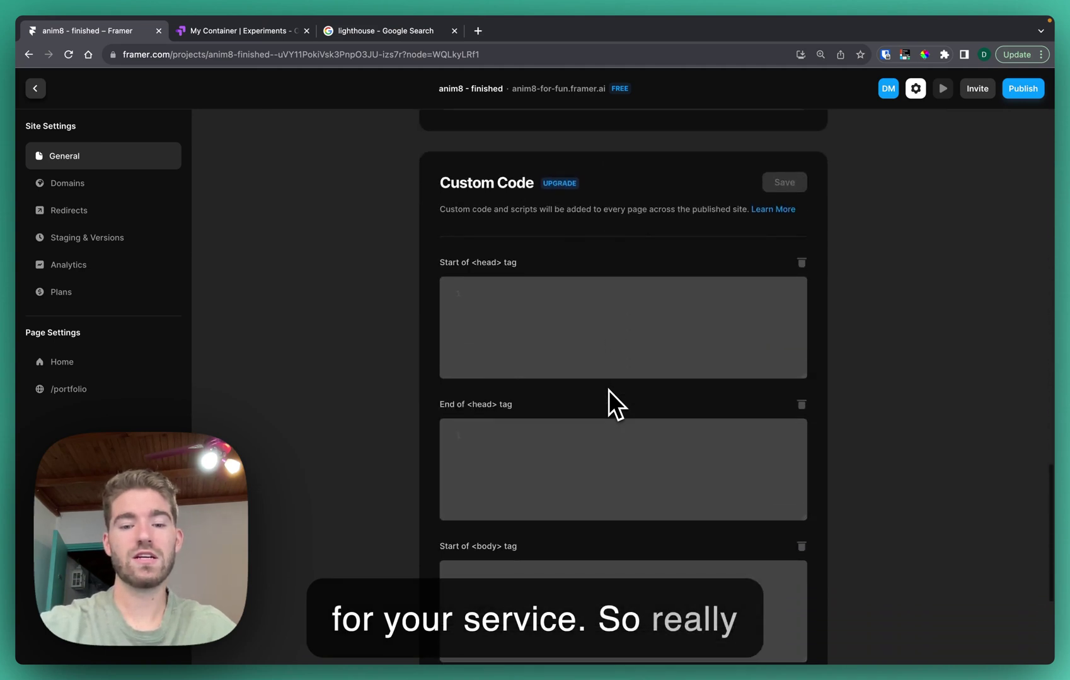
{"action": "scroll", "coordinate": [609, 404], "scroll_direction": "down", "scroll_amount": 4}
{"action": "scroll", "coordinate": [389, 322], "scroll_direction": "up", "scroll_amount": 2}
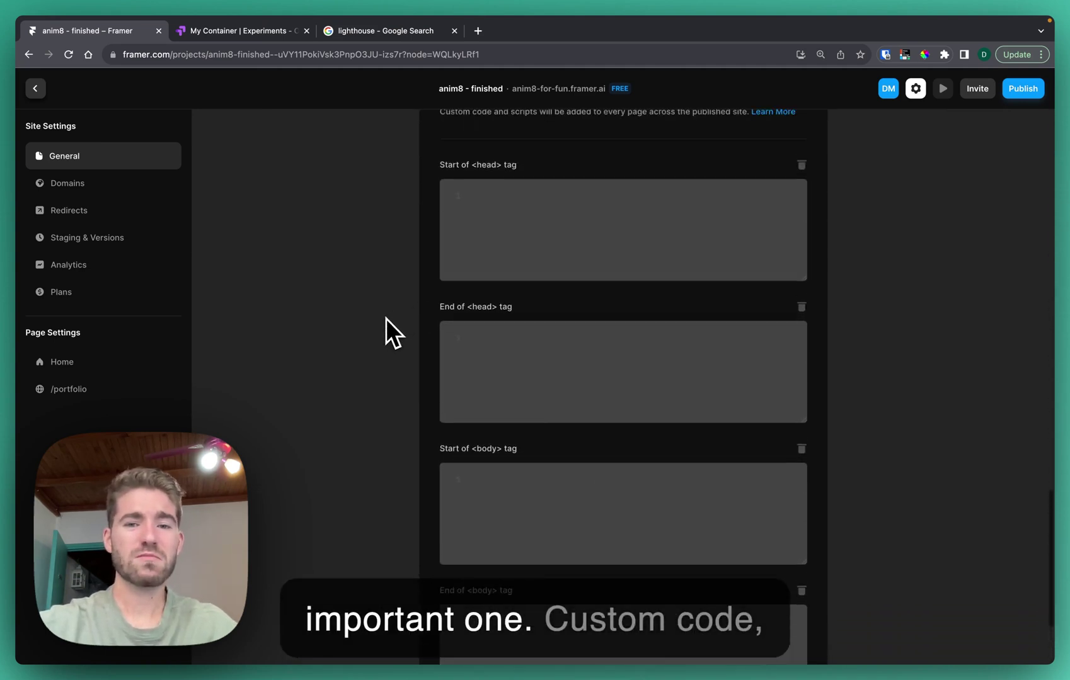
{"action": "scroll", "coordinate": [385, 318], "scroll_direction": "up", "scroll_amount": 1}
{"action": "scroll", "coordinate": [386, 318], "scroll_direction": "down", "scroll_amount": 1}
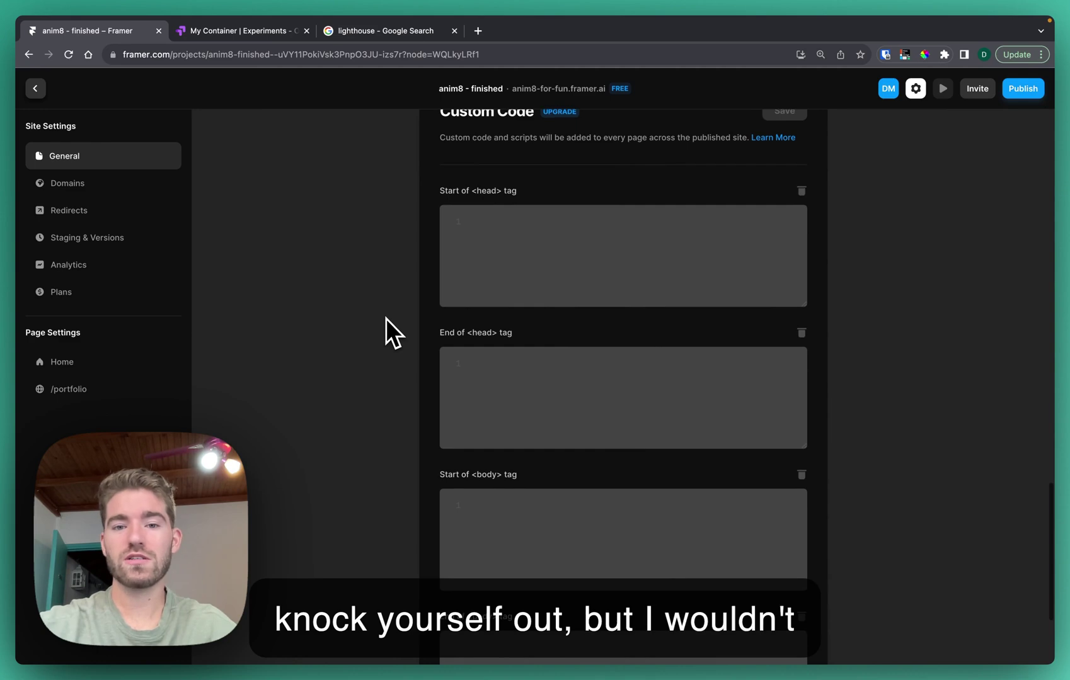
{"action": "scroll", "coordinate": [386, 319], "scroll_direction": "up", "scroll_amount": 1}
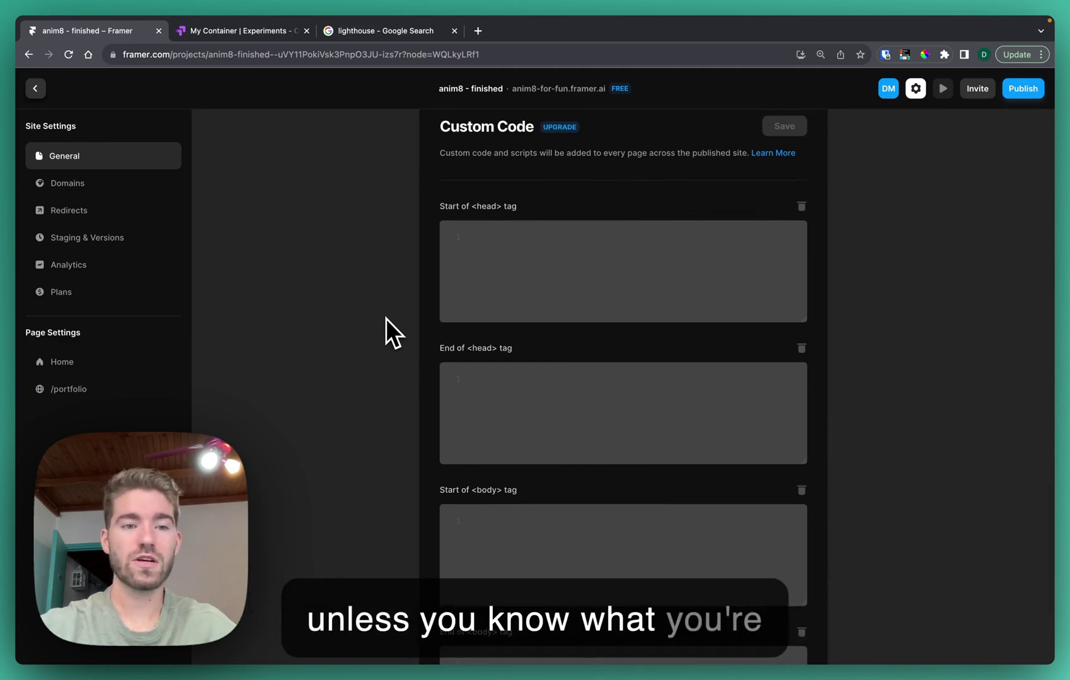
{"action": "left_click", "coordinate": [99, 183]}
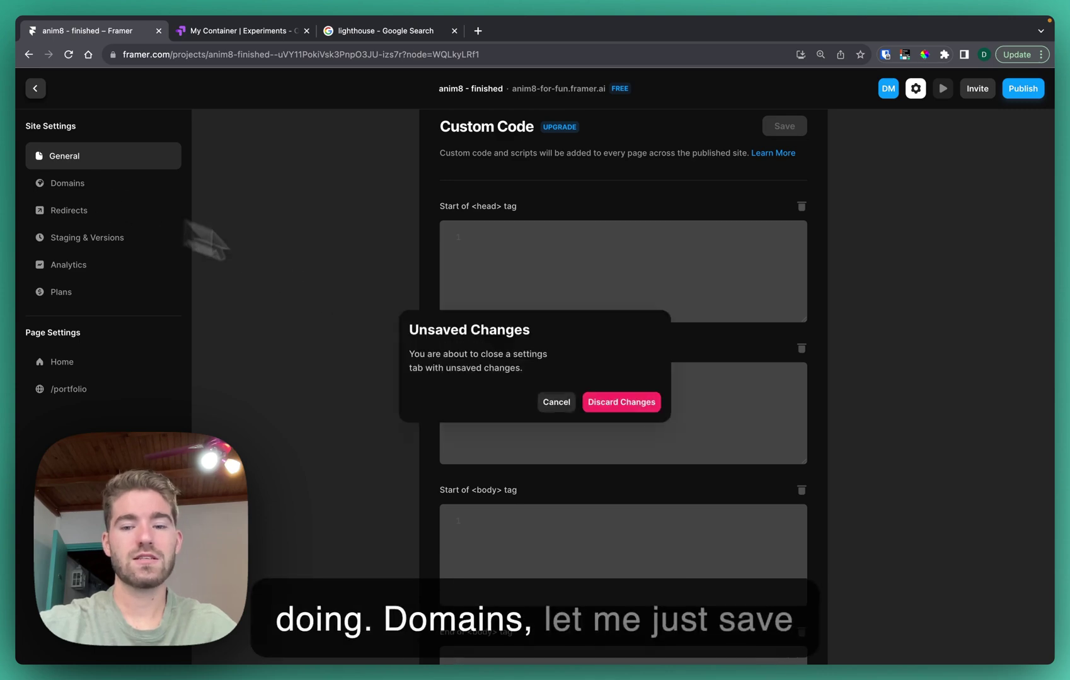
{"action": "left_click", "coordinate": [568, 401]}
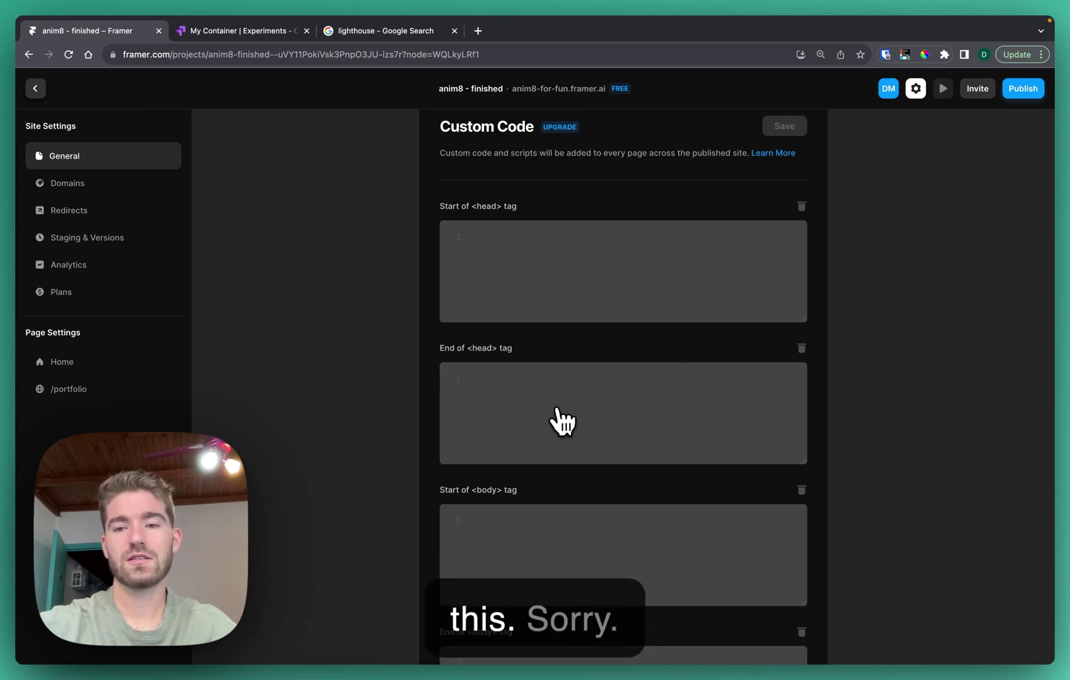
{"action": "scroll", "coordinate": [710, 336], "scroll_direction": "up", "scroll_amount": 15}
{"action": "scroll", "coordinate": [717, 315], "scroll_direction": "up", "scroll_amount": 4}
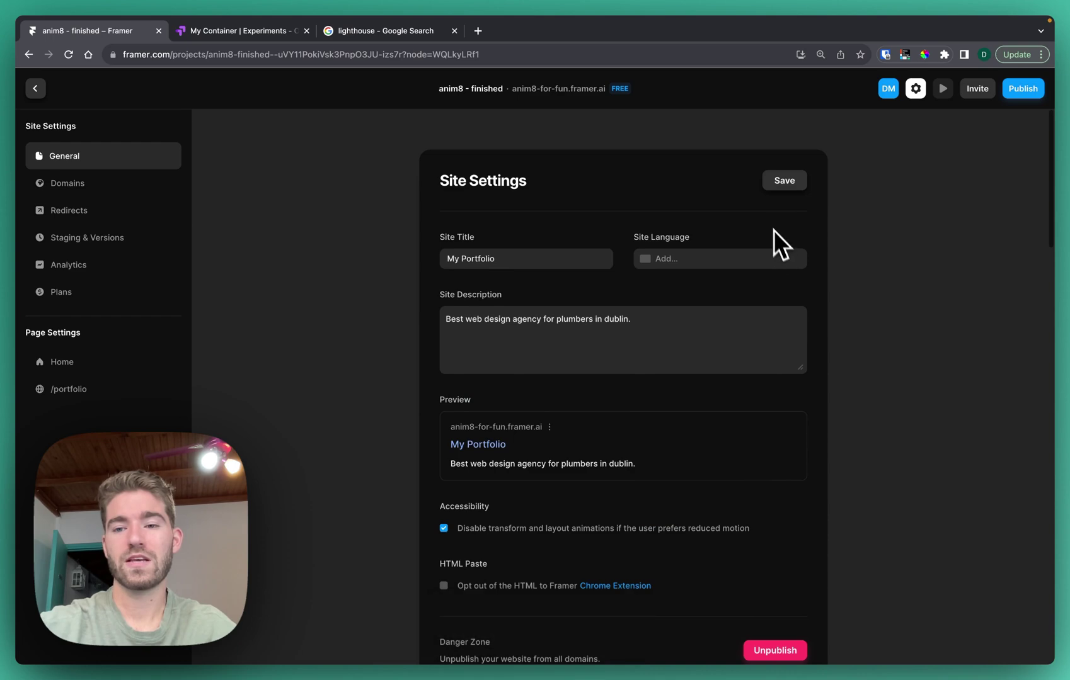
- View the Domains settings with the base and custom domain status
{"action": "left_click", "coordinate": [90, 187]}
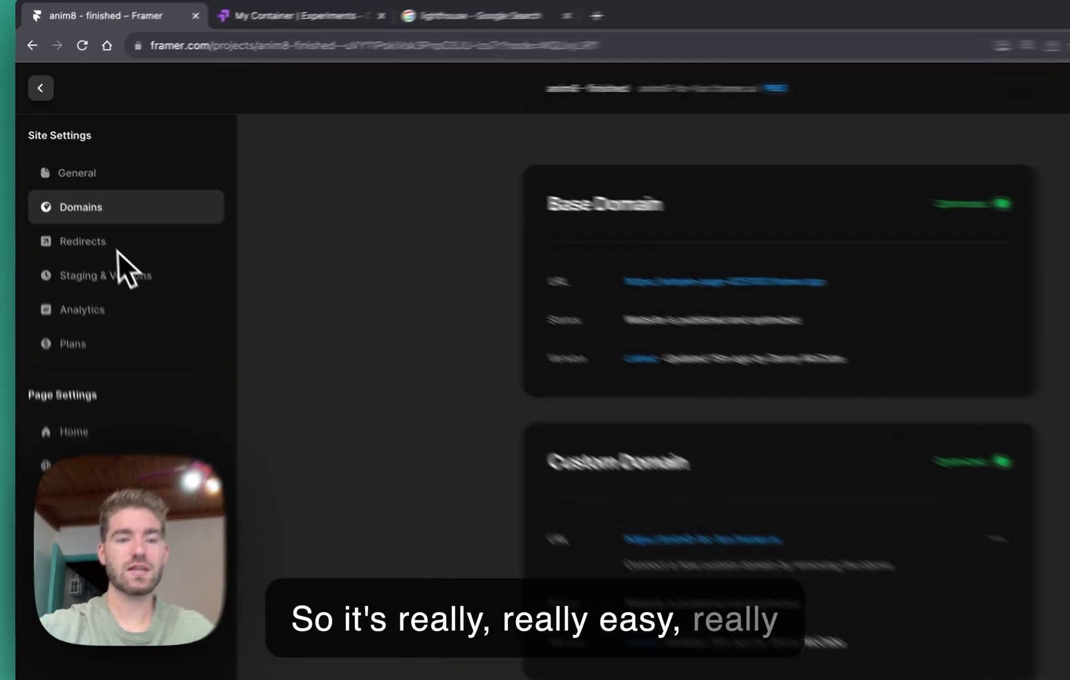
- Review the Redirects settings, then the Staging & Versions settings
{"action": "left_click", "coordinate": [117, 247]}
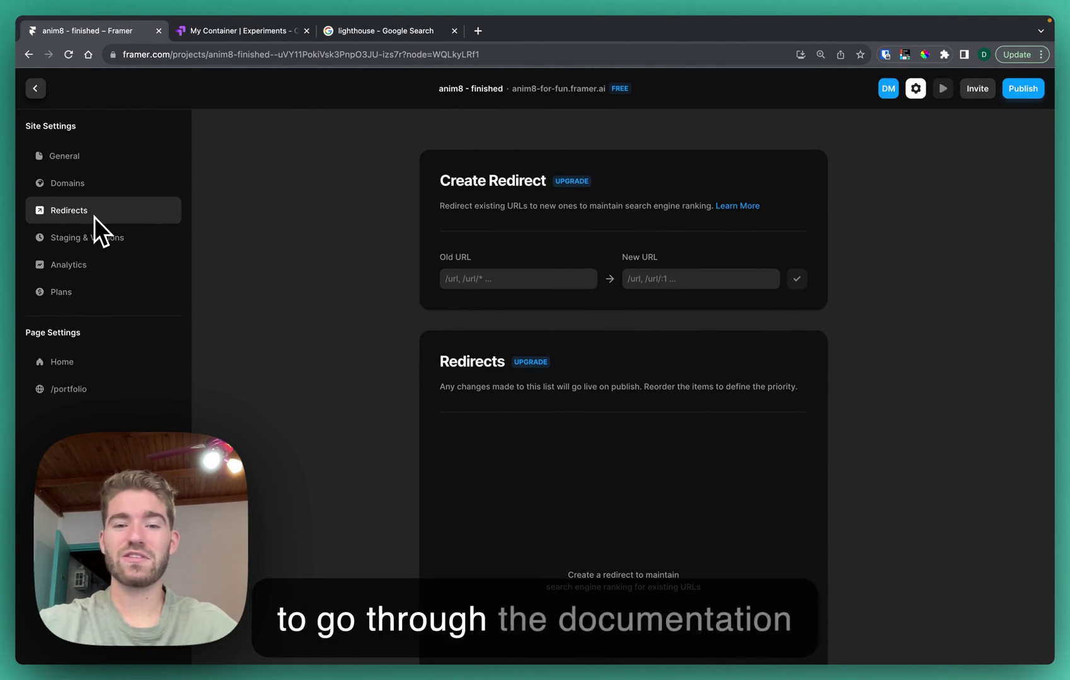
{"action": "left_click", "coordinate": [92, 239]}
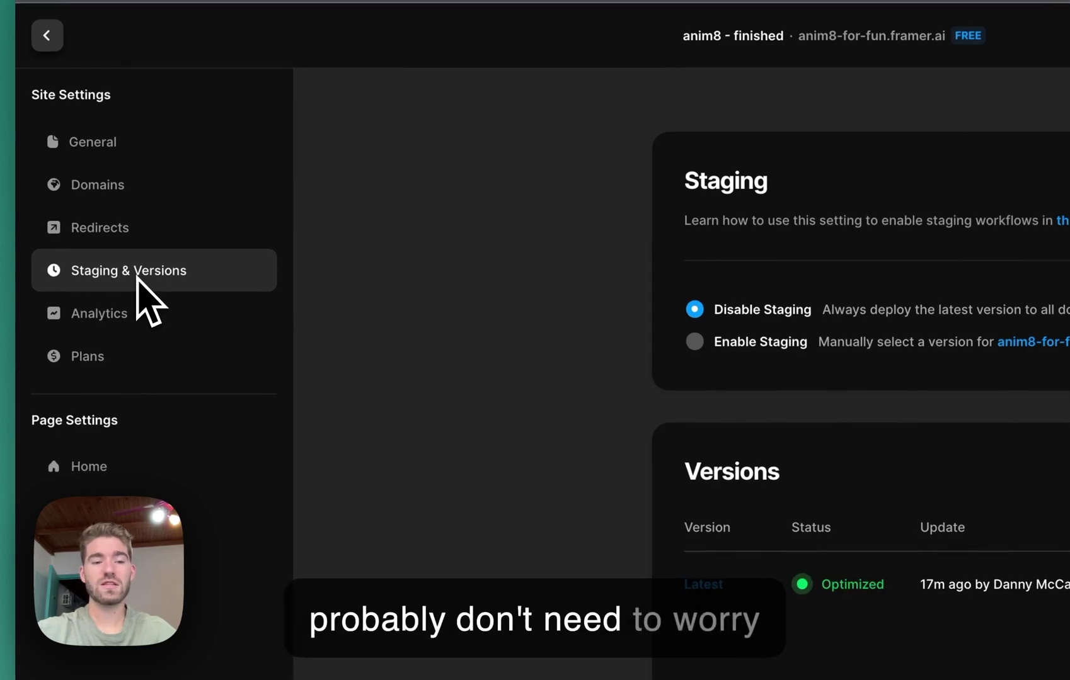
- Browse the Analytics overview of unique visitors, pageviews, top sources and top pages
{"action": "left_click", "coordinate": [113, 316]}
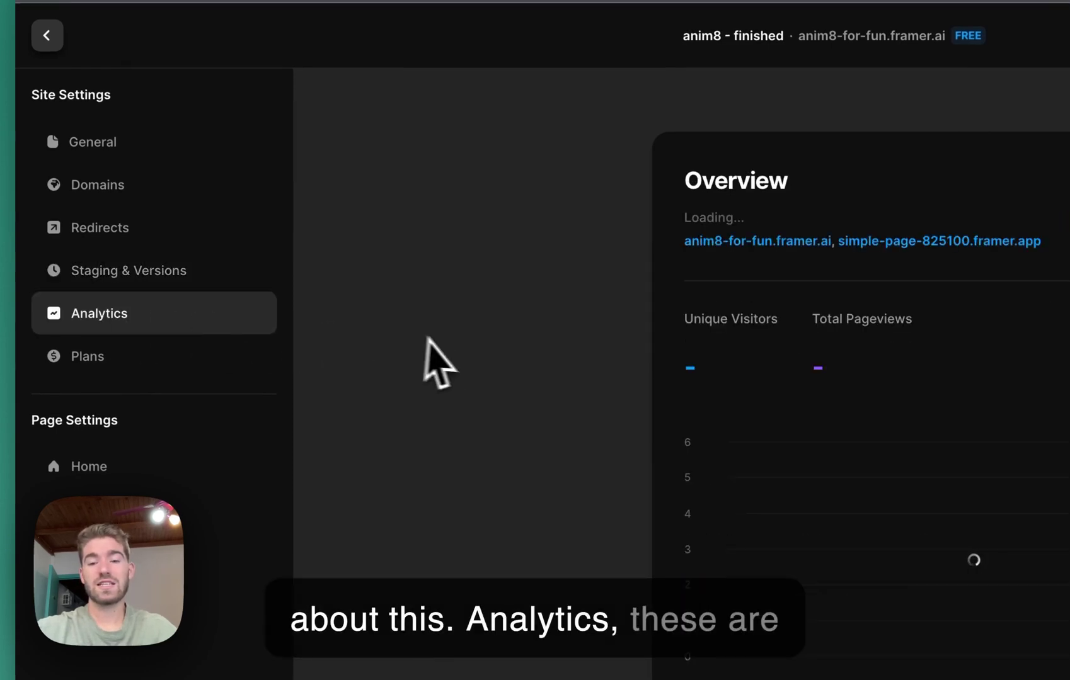
{"action": "scroll", "coordinate": [435, 352], "scroll_direction": "down", "scroll_amount": 2}
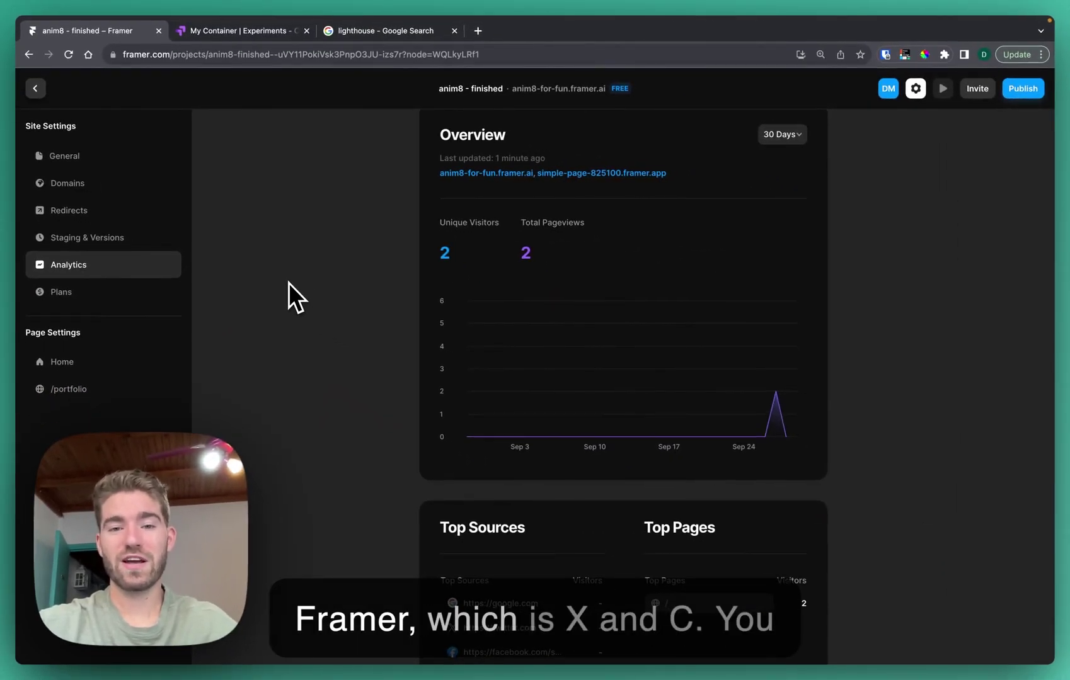
{"action": "scroll", "coordinate": [289, 282], "scroll_direction": "down", "scroll_amount": 1}
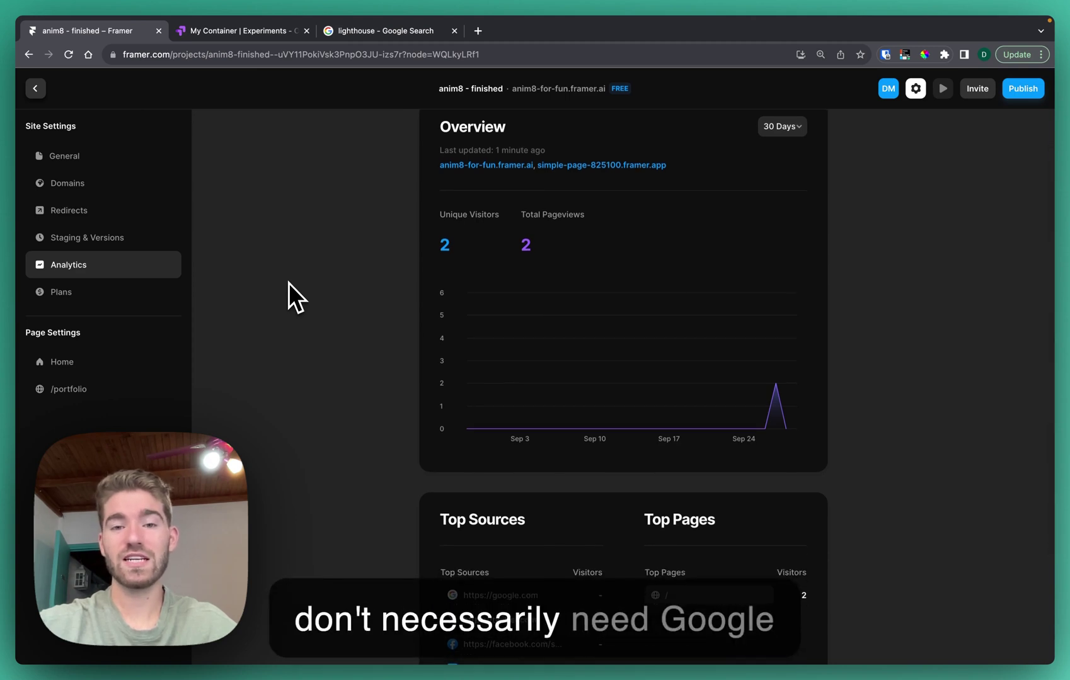
{"action": "scroll", "coordinate": [291, 284], "scroll_direction": "up", "scroll_amount": 2}
{"action": "scroll", "coordinate": [294, 287], "scroll_direction": "up", "scroll_amount": 1}
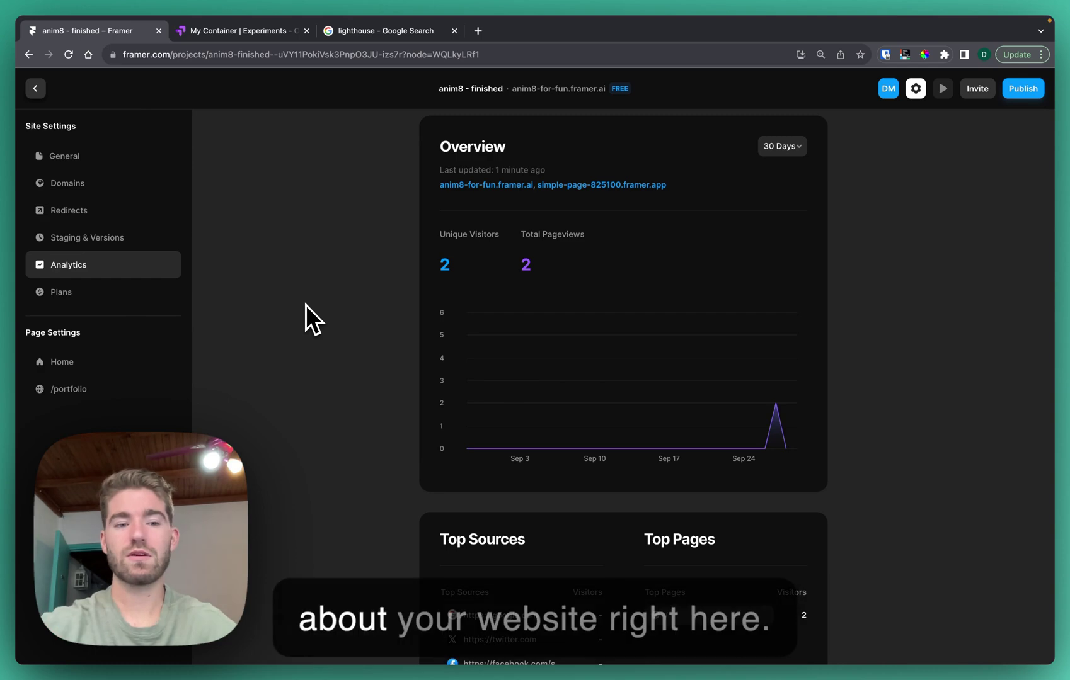
- Copy 'My Portfolio' from the site title and paste it over the Home page title 'framer site'
{"action": "left_click", "coordinate": [83, 360]}
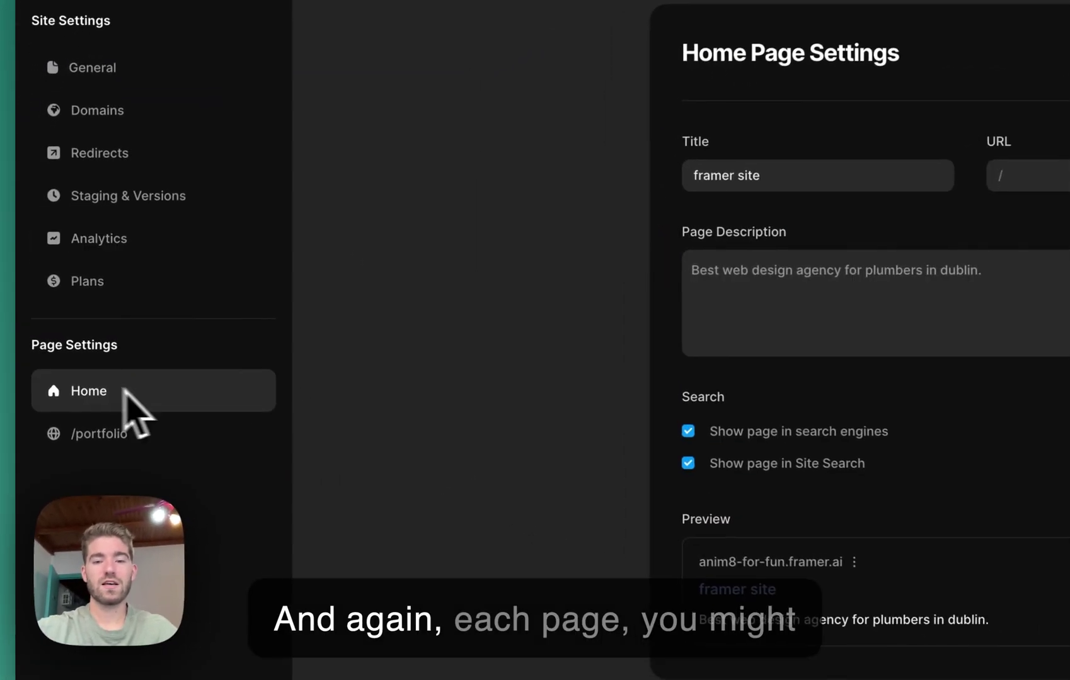
{"action": "left_click", "coordinate": [784, 183]}
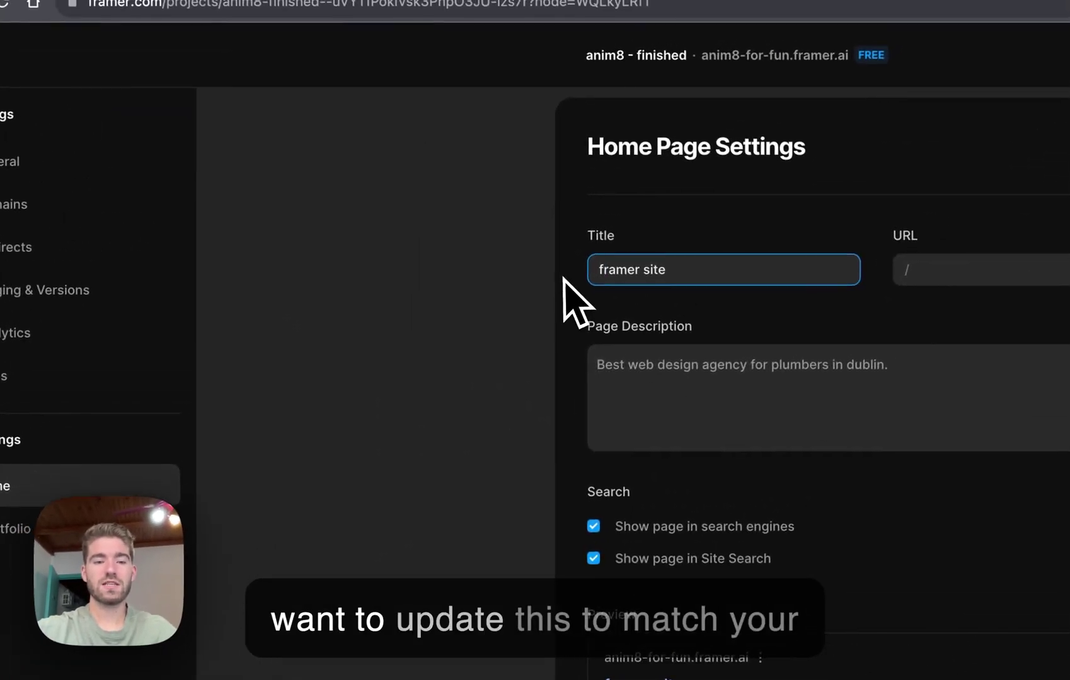
{"action": "left_click", "coordinate": [11, 162]}
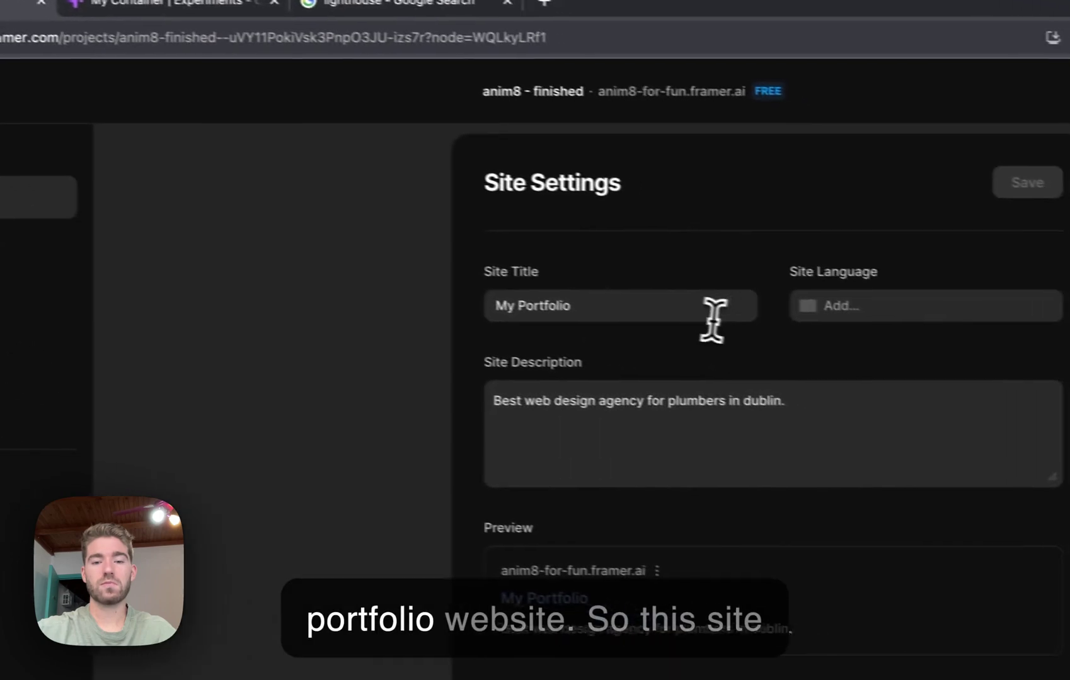
{"action": "left_click_drag", "start_coordinate": [712, 320], "coordinate": [468, 337]}
{"action": "key", "text": "super+c"}
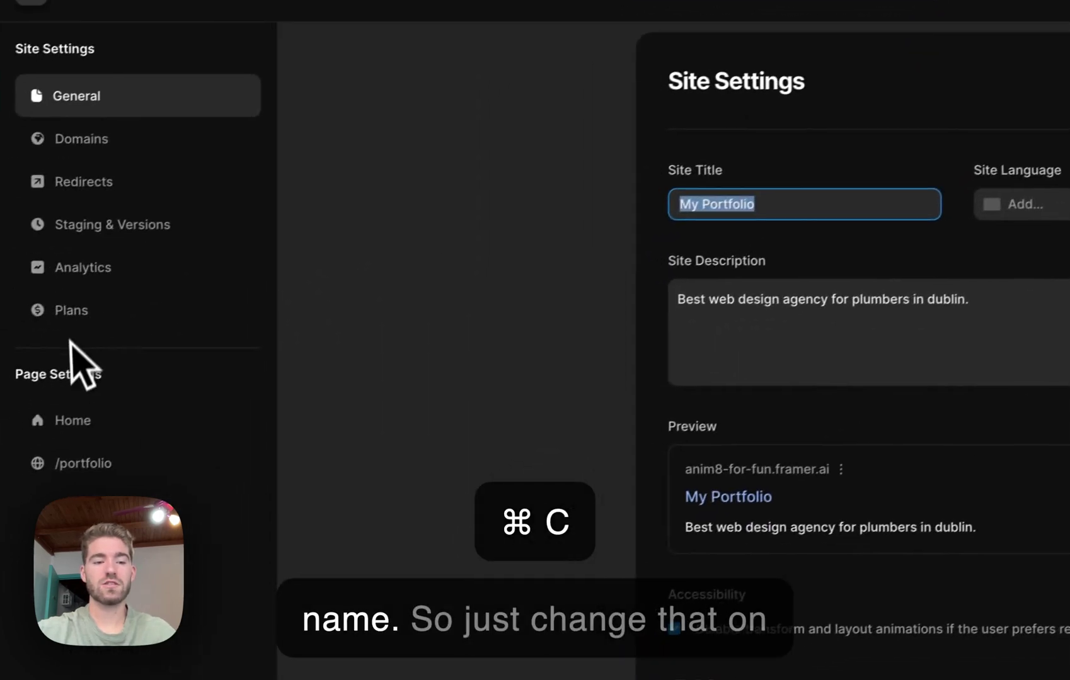
{"action": "left_click", "coordinate": [74, 421]}
{"action": "left_click_drag", "start_coordinate": [585, 250], "coordinate": [445, 267]}
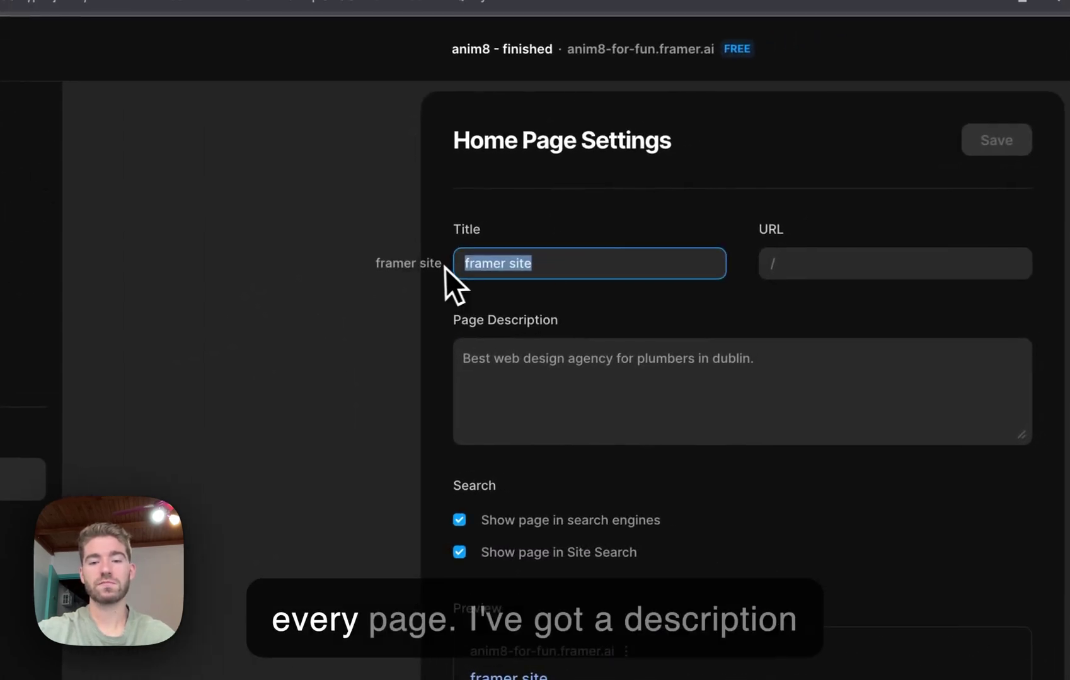
{"action": "key", "text": "super+v"}
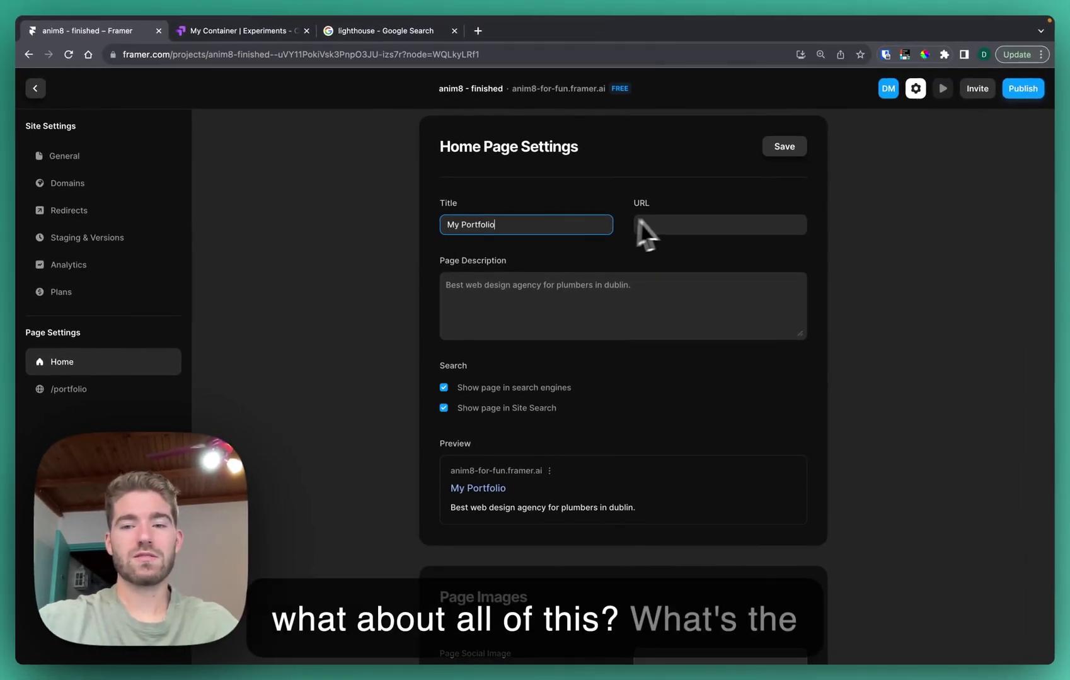
- Save the Home page title, publish the update to both domains, and return to the canvas
{"action": "left_click", "coordinate": [804, 151]}
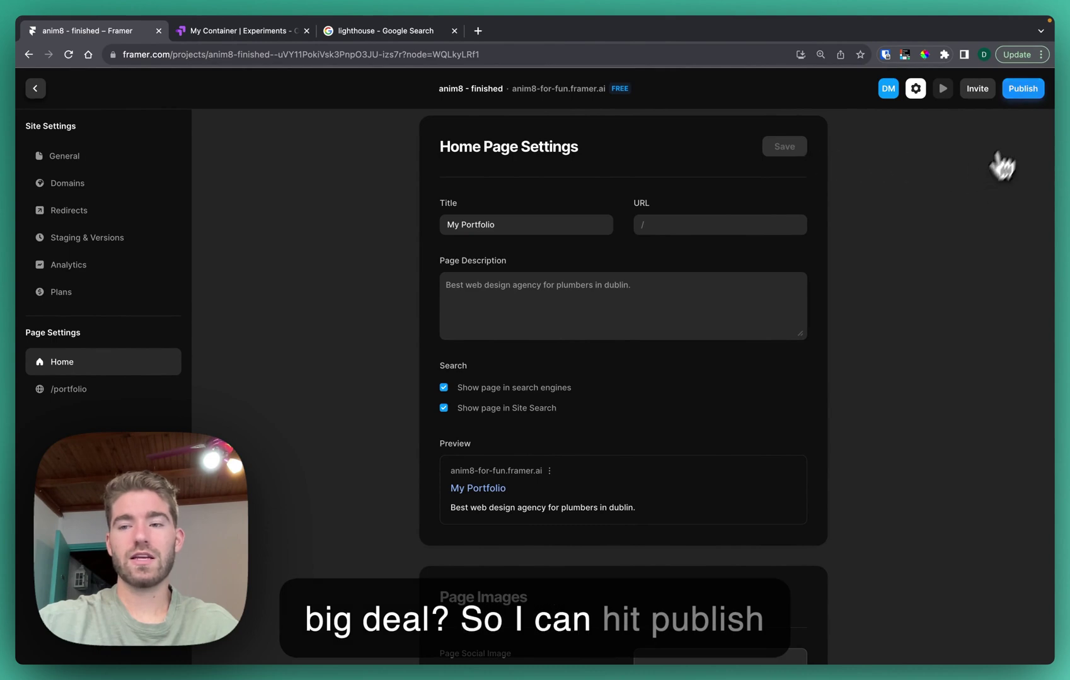
{"action": "left_click", "coordinate": [1036, 93]}
{"action": "left_click", "coordinate": [943, 222]}
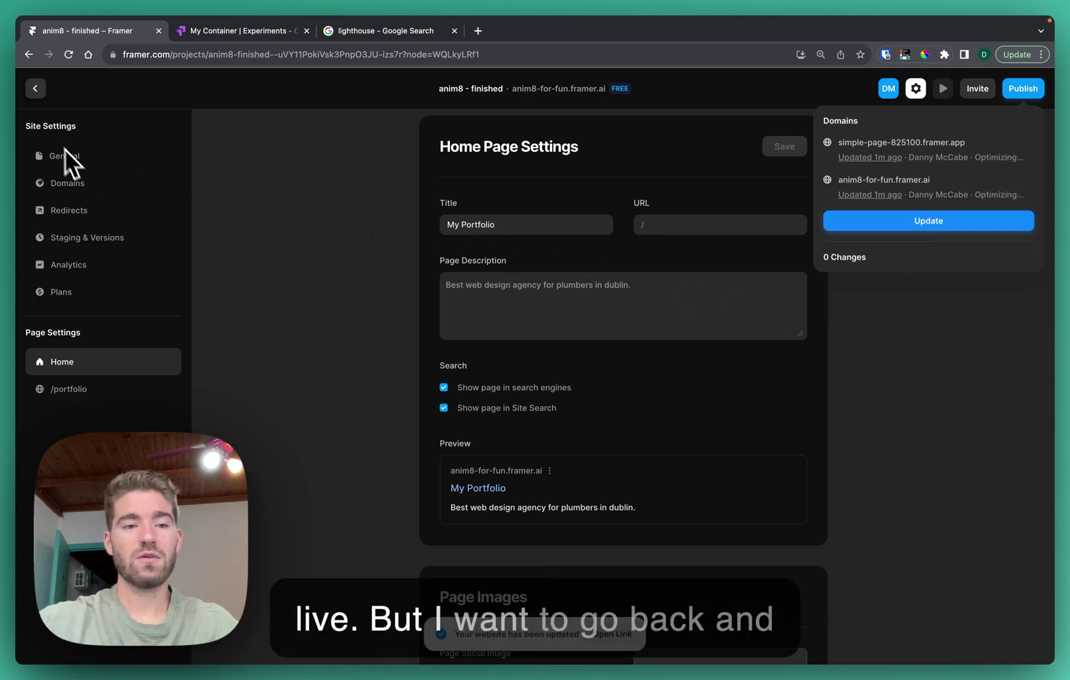
{"action": "left_click", "coordinate": [36, 92]}
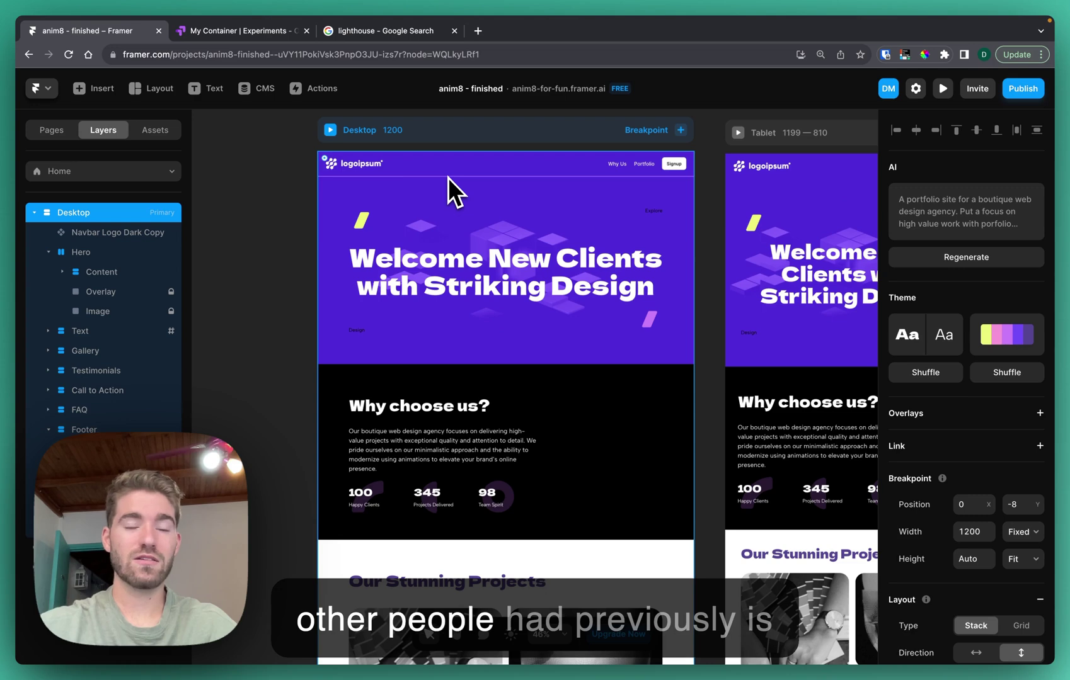
{"action": "left_click", "coordinate": [384, 39]}
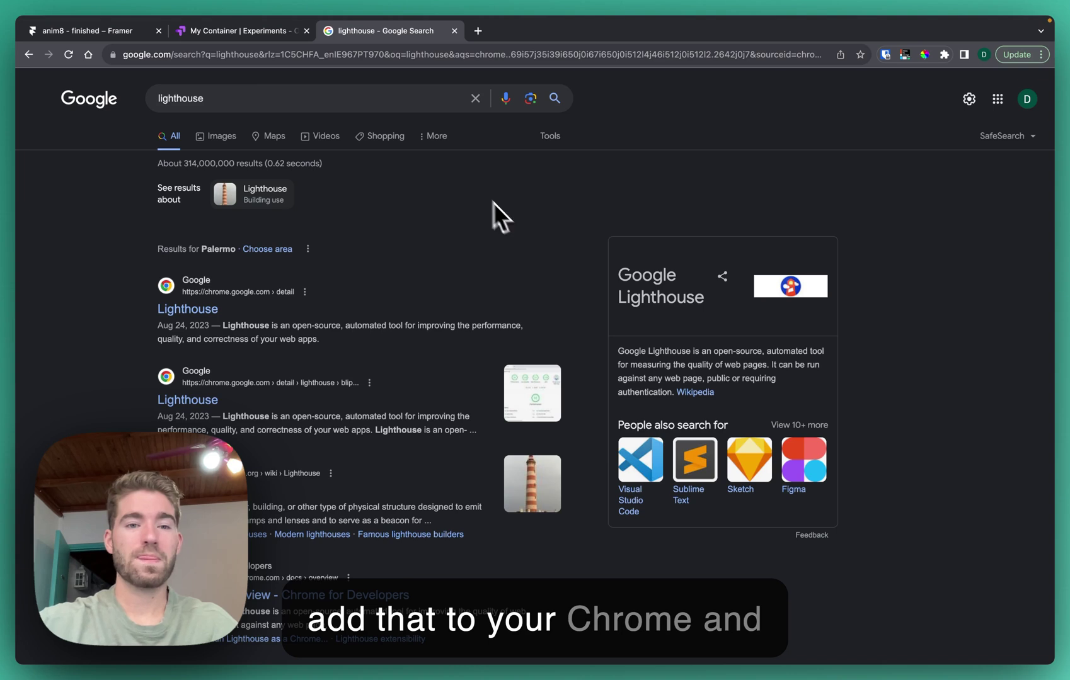
{"action": "left_click", "coordinate": [130, 35]}
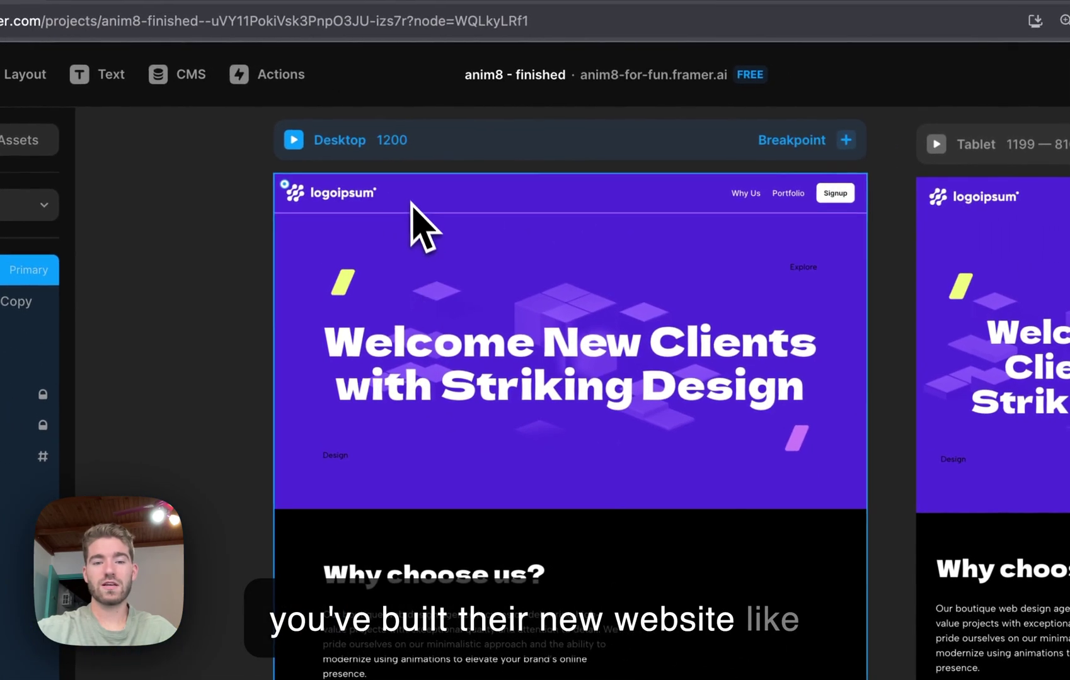
- Open the navbar component and scroll its properties to Accessibility, where Tag is still div
{"action": "left_click", "coordinate": [423, 198]}
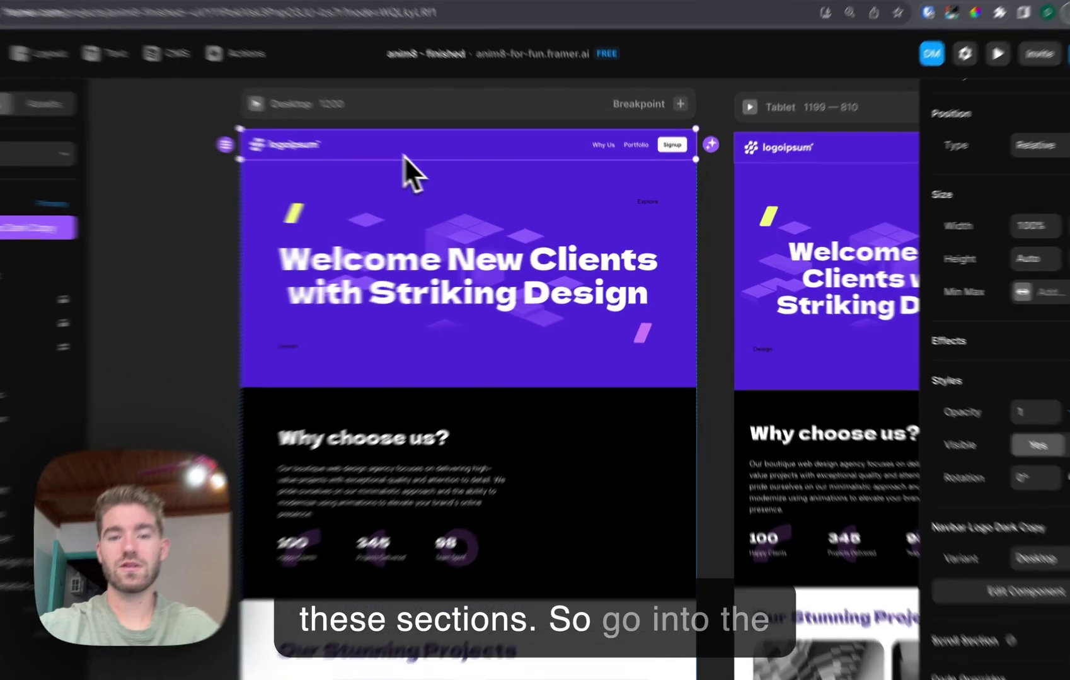
{"action": "double_click", "coordinate": [445, 171]}
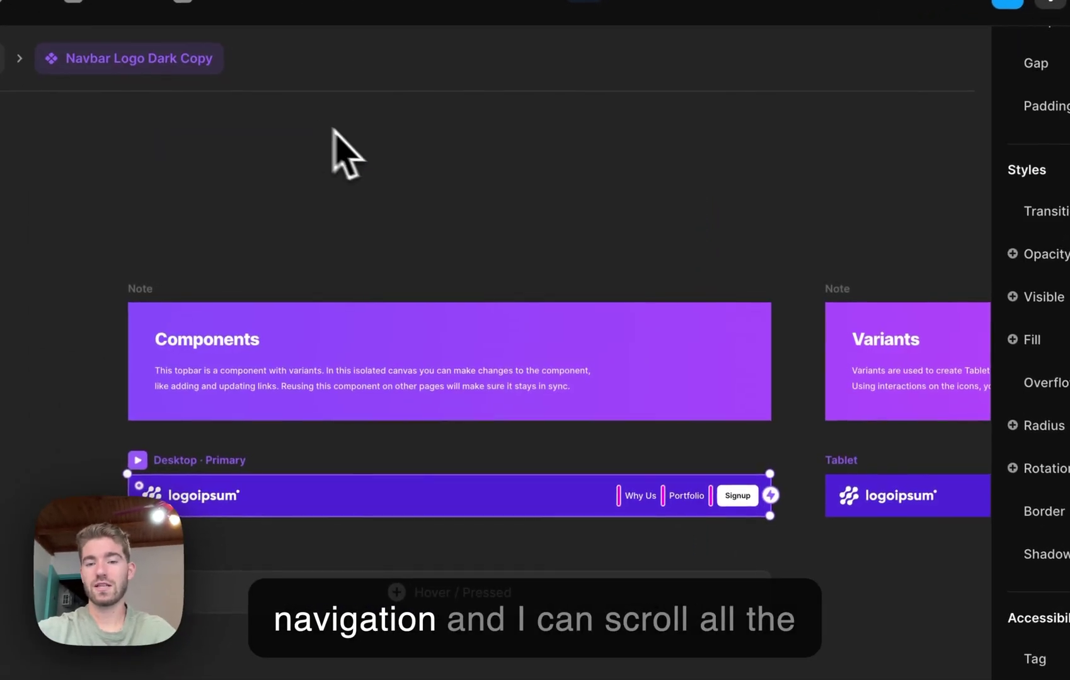
{"action": "scroll", "coordinate": [381, 151], "scroll_direction": "down", "scroll_amount": 1}
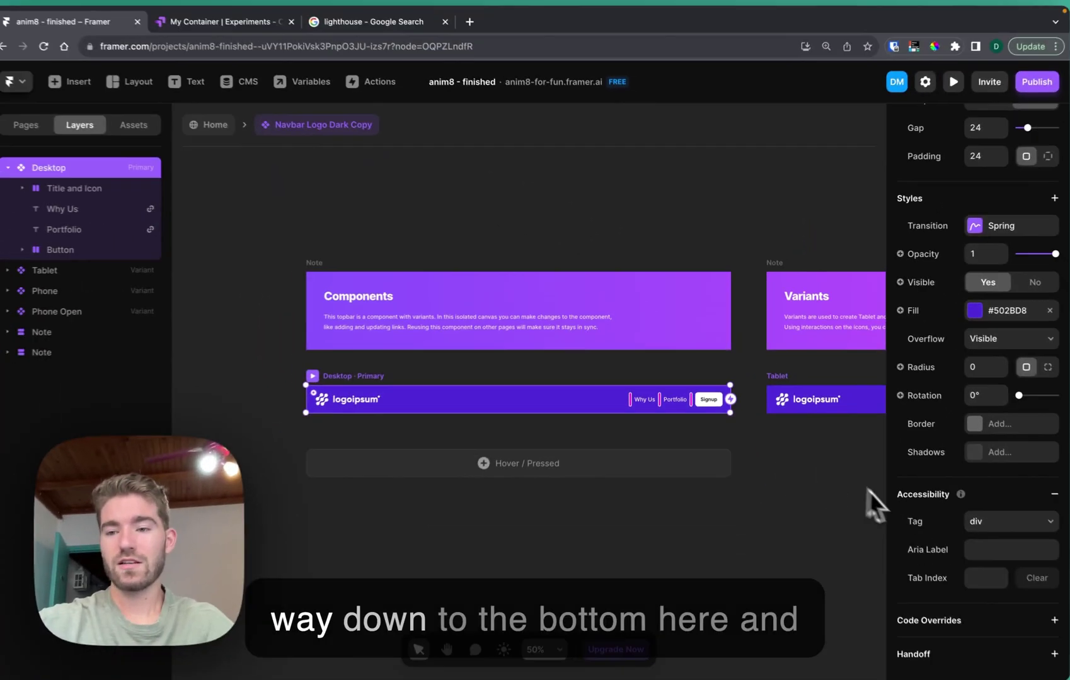
{"action": "scroll", "coordinate": [896, 500], "scroll_direction": "up", "scroll_amount": 10}
{"action": "scroll", "coordinate": [894, 499], "scroll_direction": "down", "scroll_amount": 7}
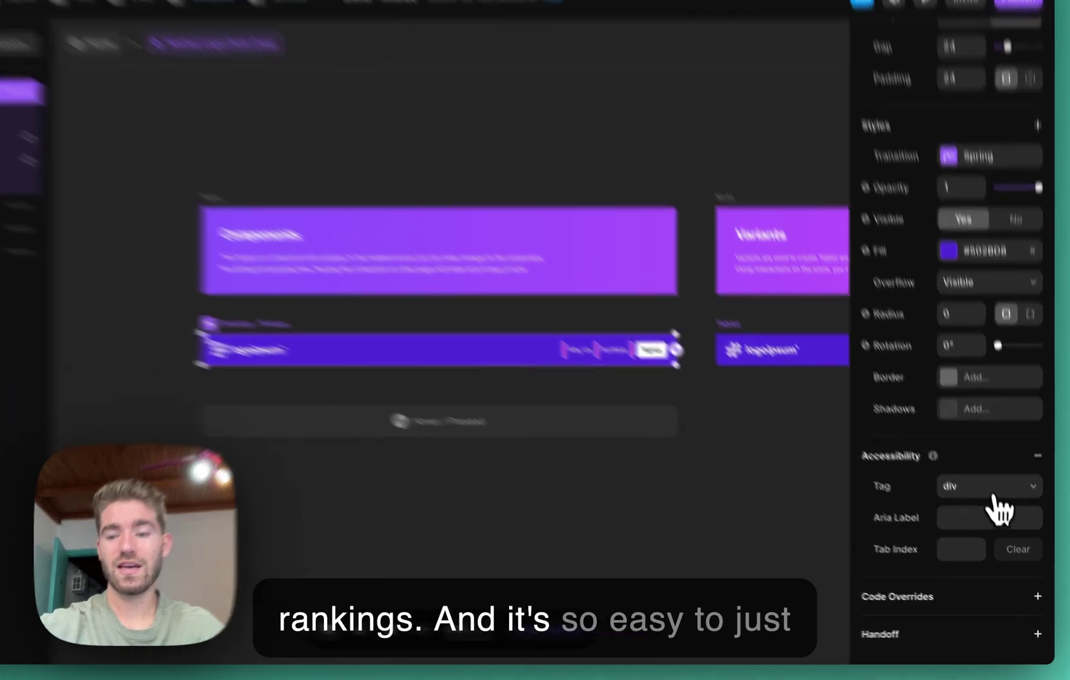
- Change the navbar Desktop variant's Tag from div to nav and set Aria Label 'navigation bar'
{"action": "left_click", "coordinate": [1002, 515]}
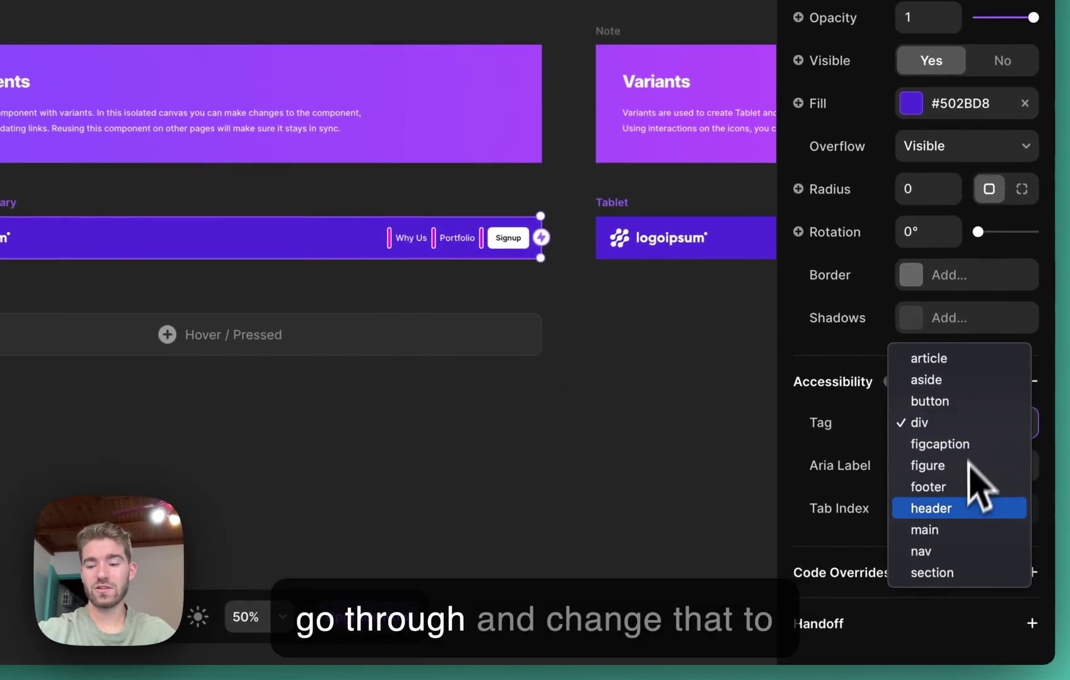
{"action": "left_click", "coordinate": [952, 552]}
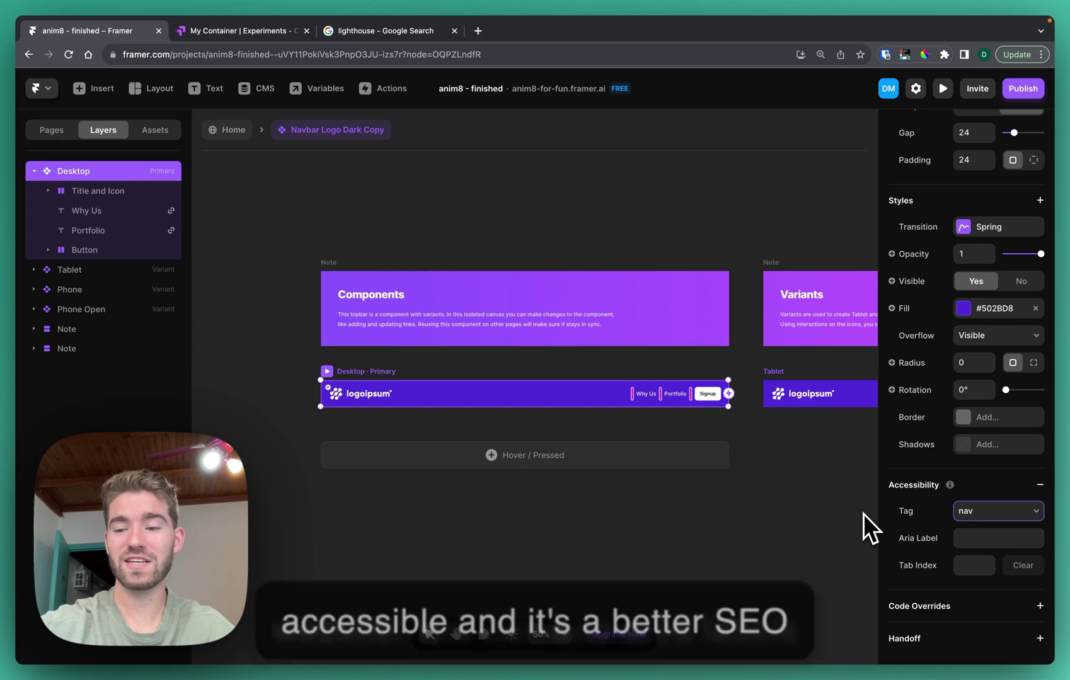
{"action": "left_click", "coordinate": [973, 537]}
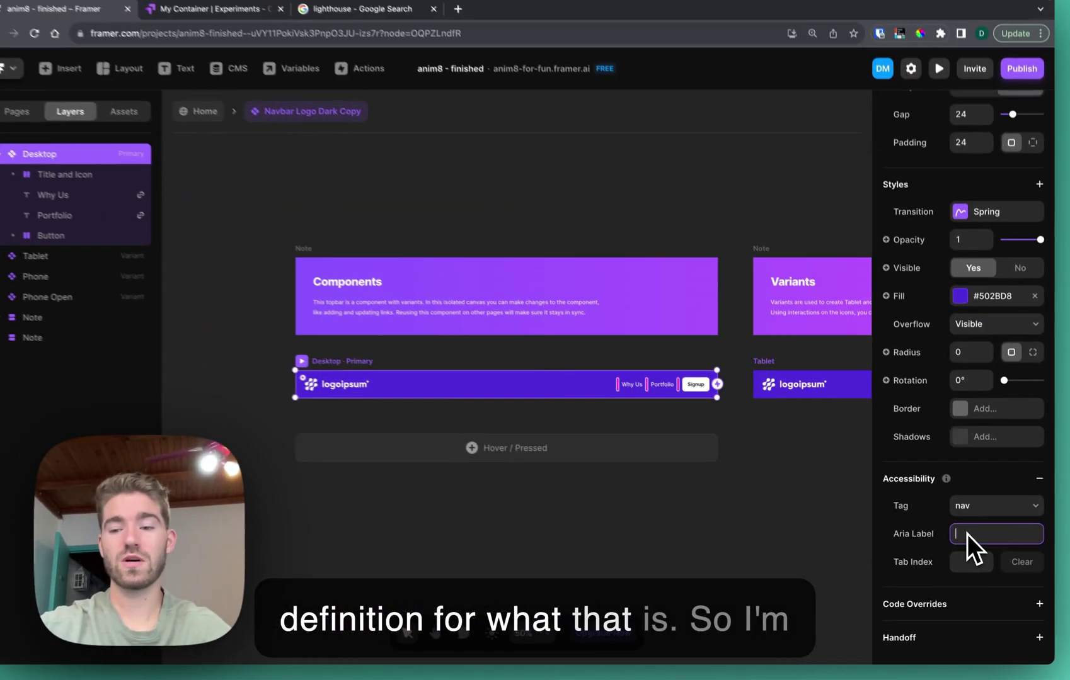
{"action": "type", "text": "nav"}
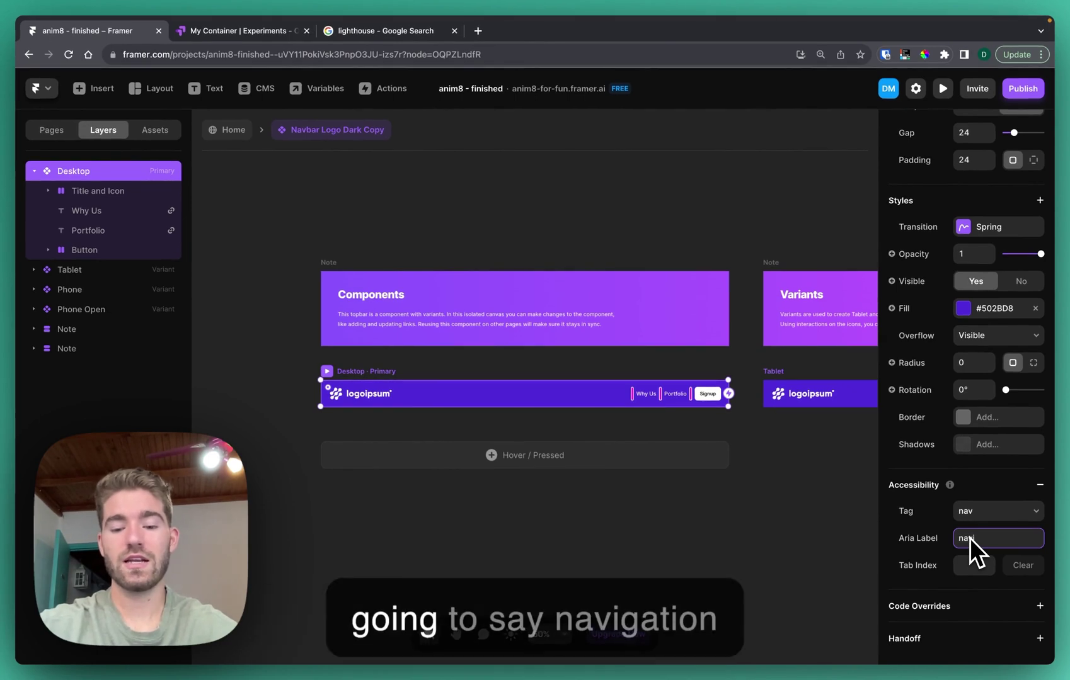
{"action": "type", "text": "igation bar"}
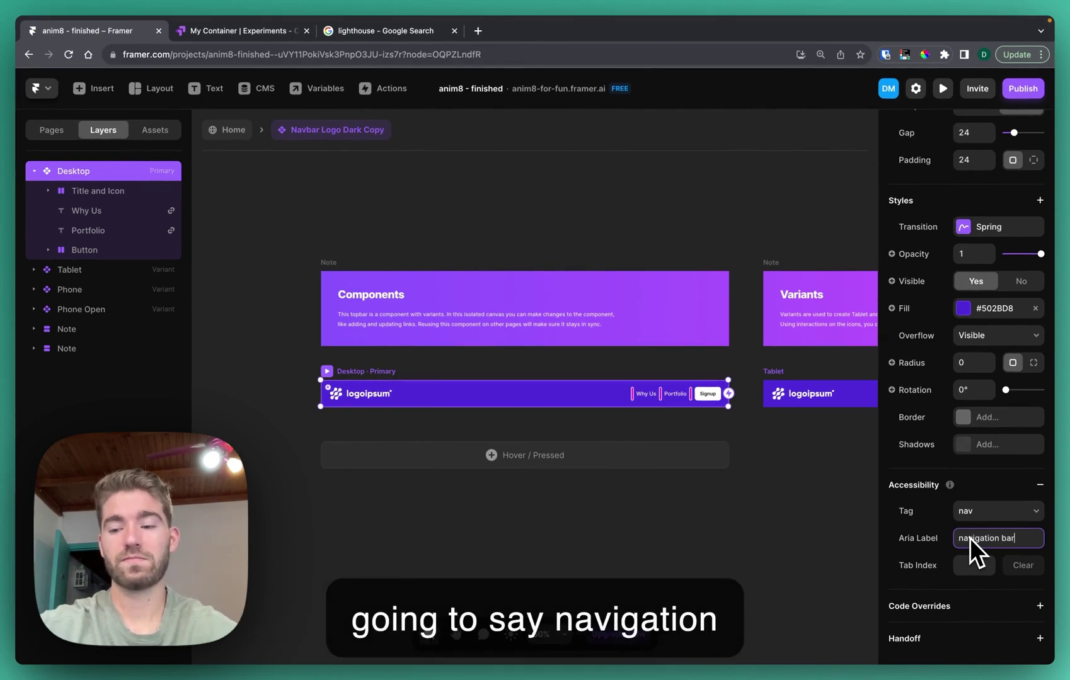
{"action": "key", "text": "Return"}
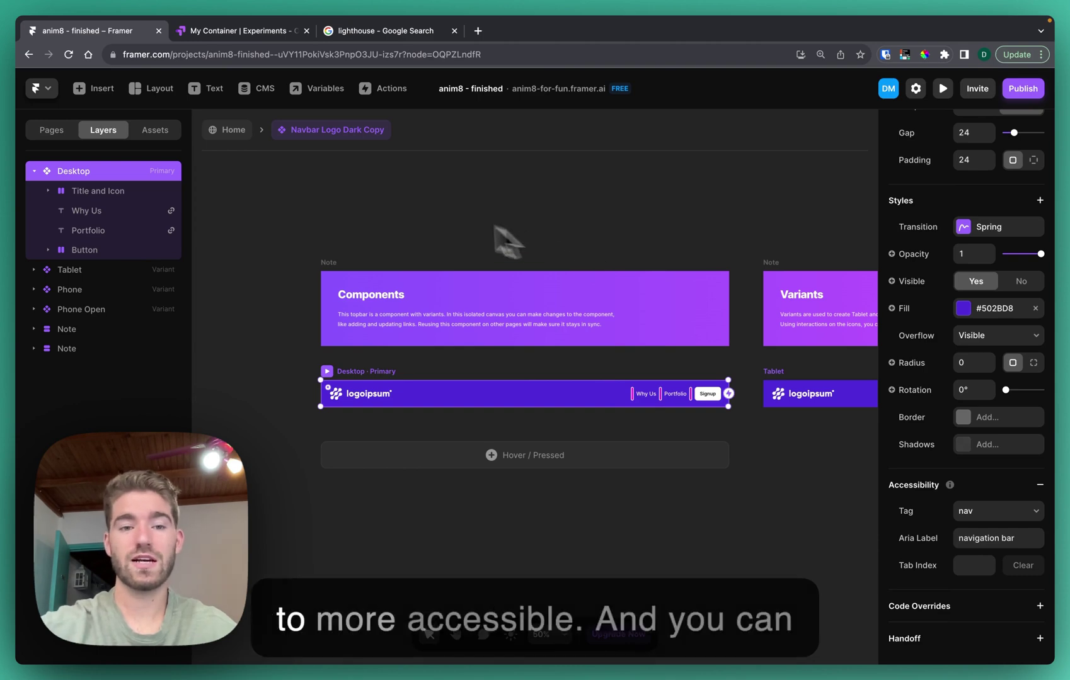
- Back on the Home page, set the Hero frame's HTML tag to section
{"action": "left_click", "coordinate": [249, 135]}
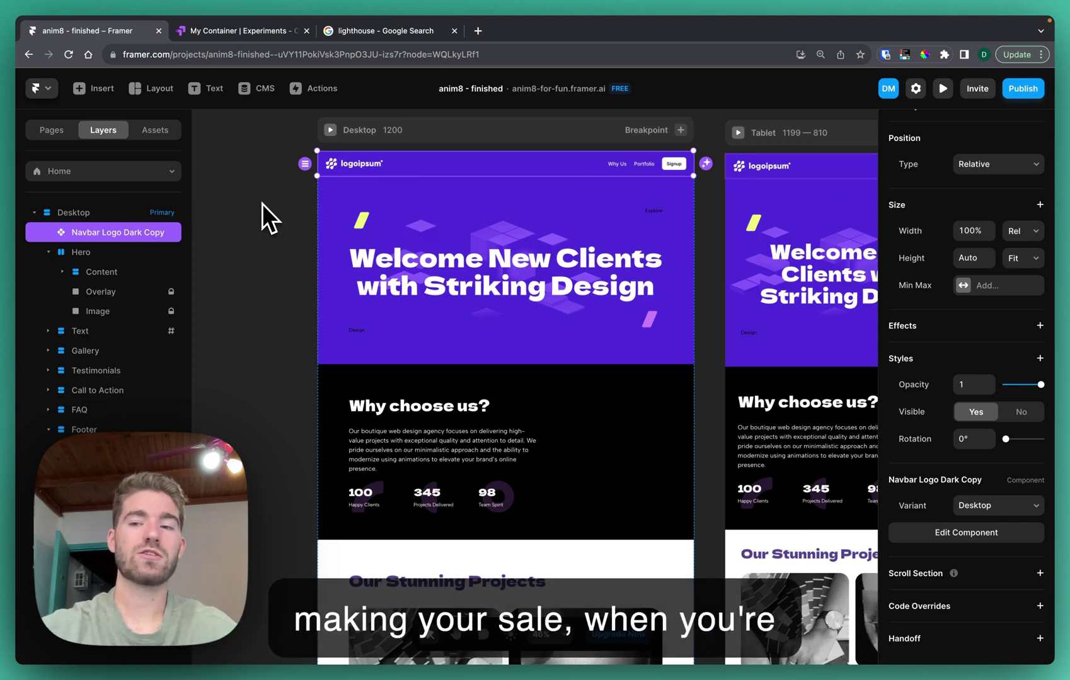
{"action": "left_click", "coordinate": [333, 212]}
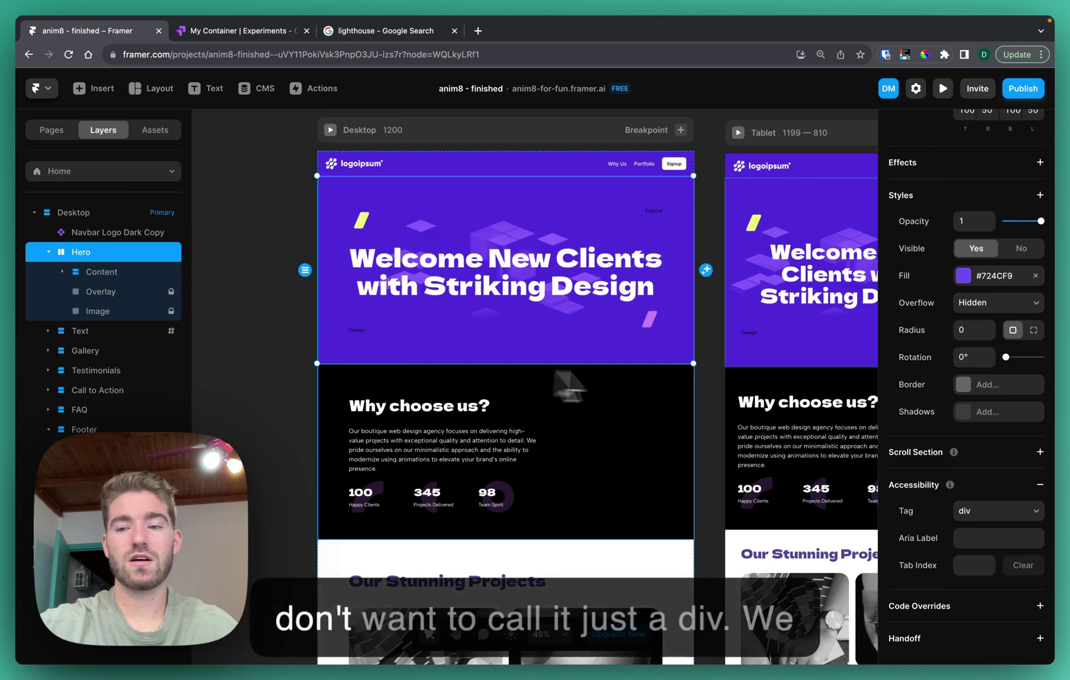
{"action": "left_click", "coordinate": [1001, 511]}
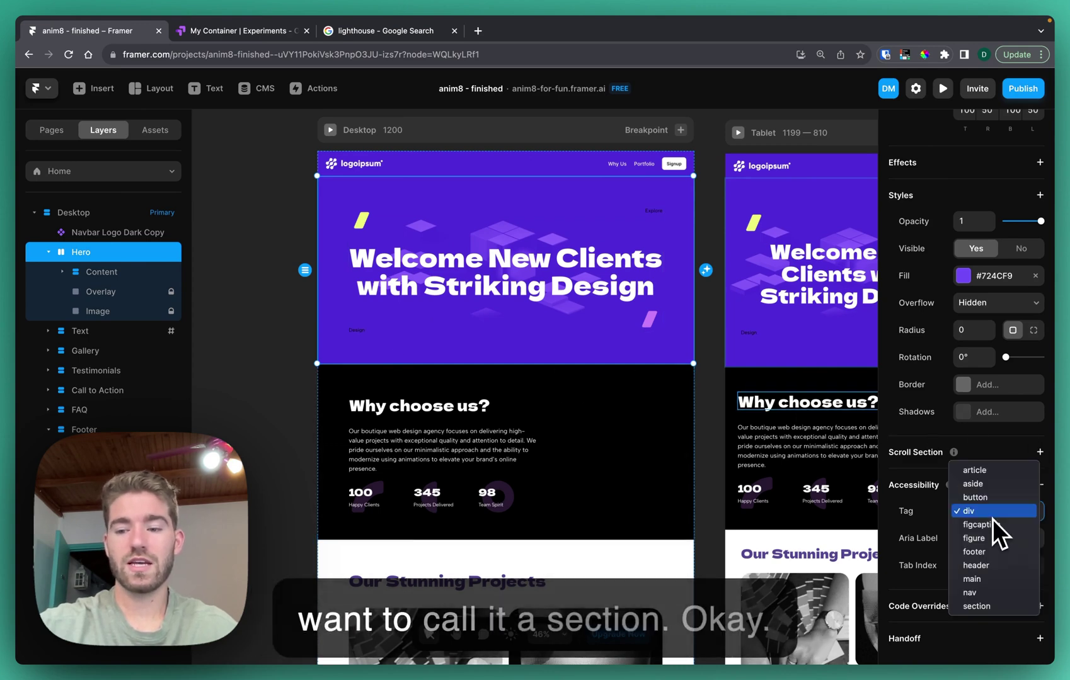
{"action": "left_click", "coordinate": [976, 606]}
- Scroll down and check the Footer's tag setting
{"action": "left_click", "coordinate": [709, 434]}
{"action": "scroll", "coordinate": [646, 416], "scroll_direction": "down", "scroll_amount": 1}
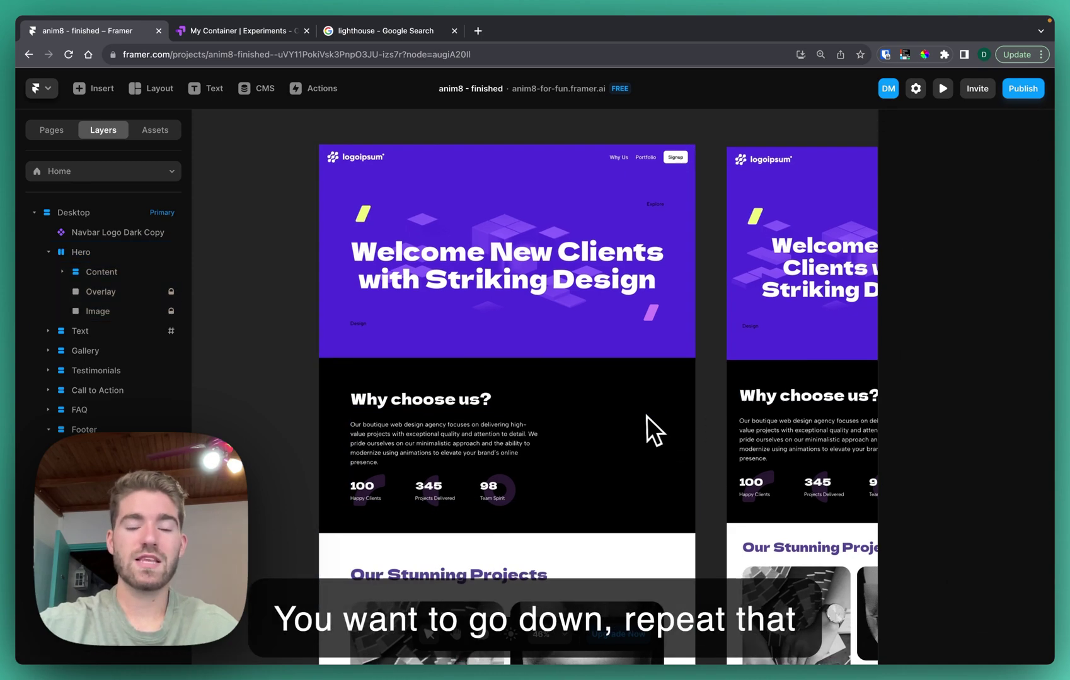
{"action": "scroll", "coordinate": [645, 416], "scroll_direction": "down", "scroll_amount": 15}
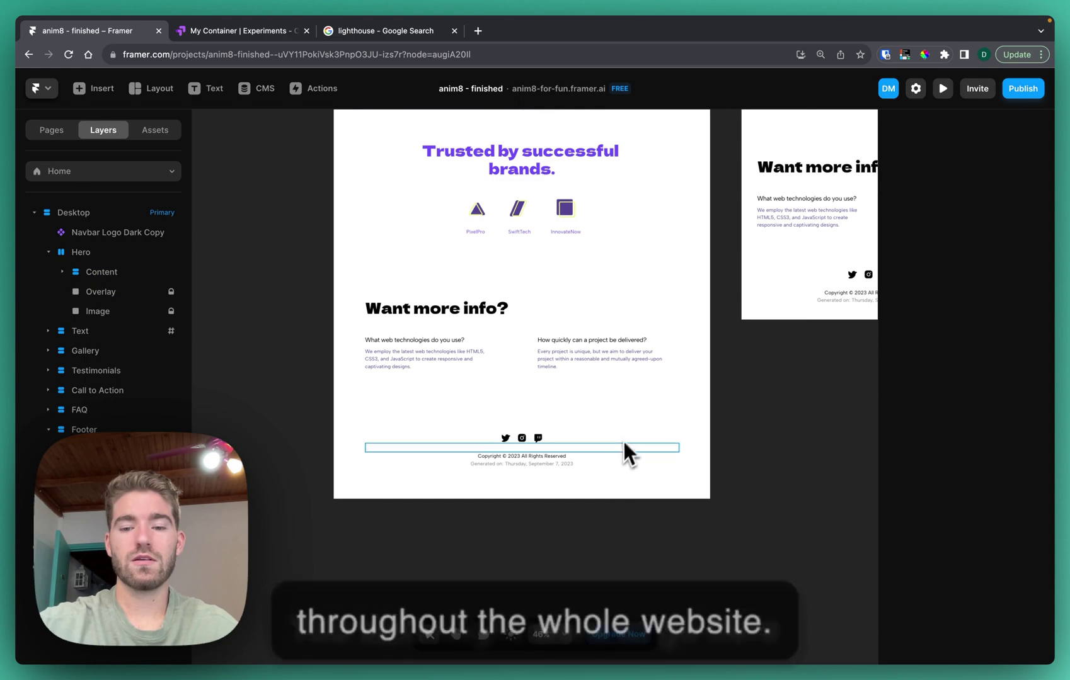
{"action": "left_click", "coordinate": [623, 449]}
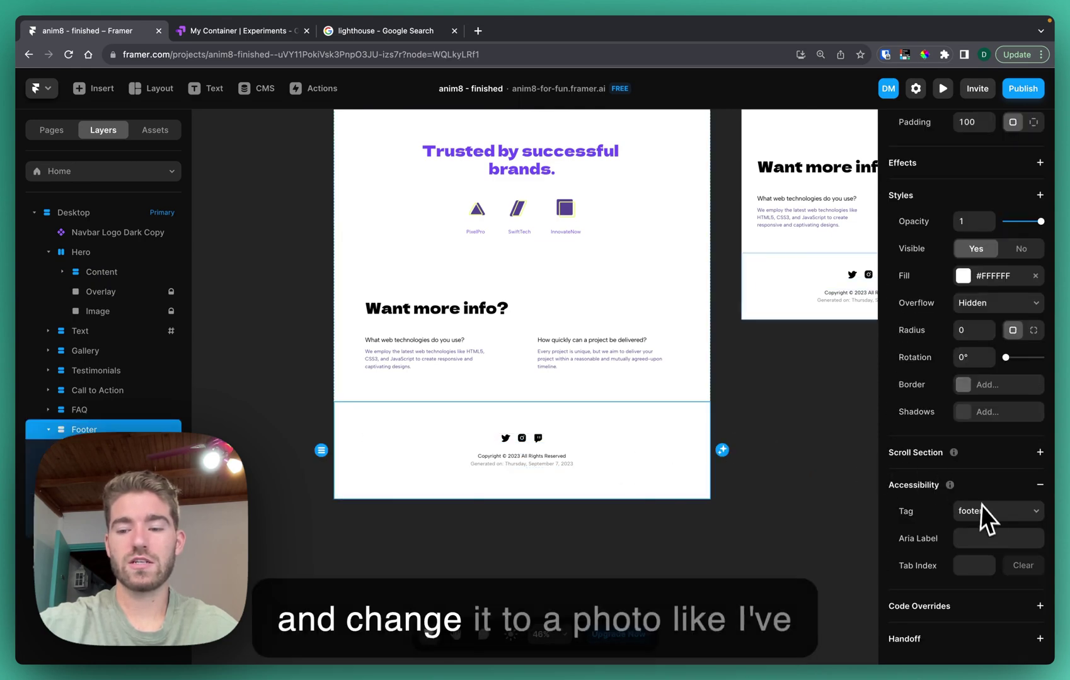
{"action": "left_click", "coordinate": [749, 409]}
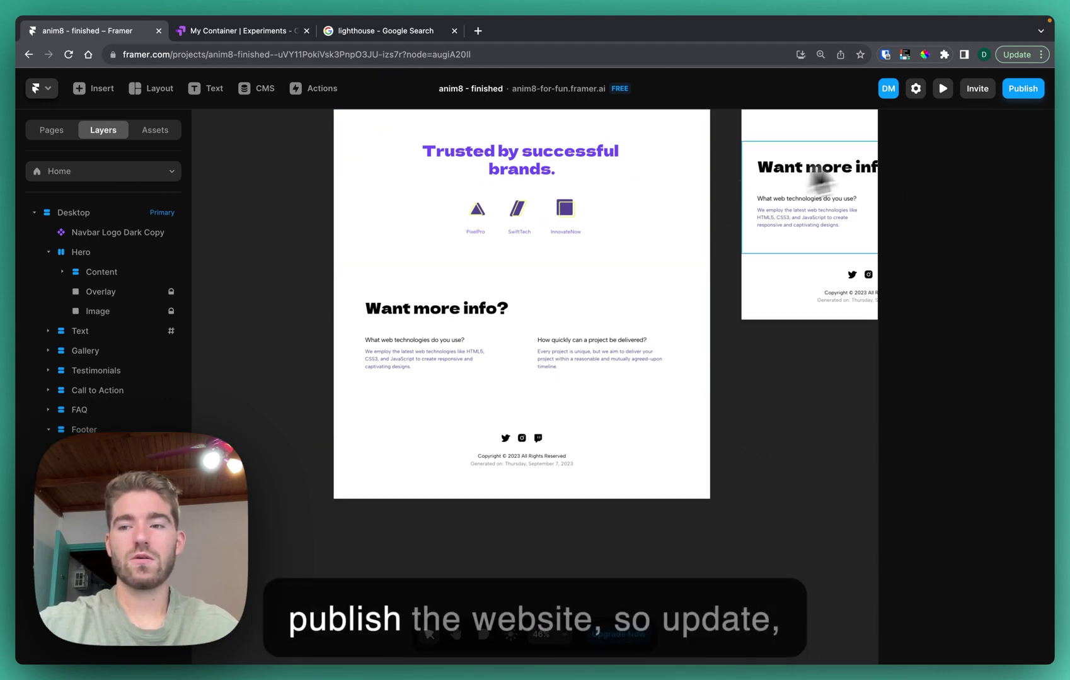
- Publish the update and open the live site anim8-for-fun.framer.ai
{"action": "left_click", "coordinate": [1020, 91]}
{"action": "left_click", "coordinate": [928, 221]}
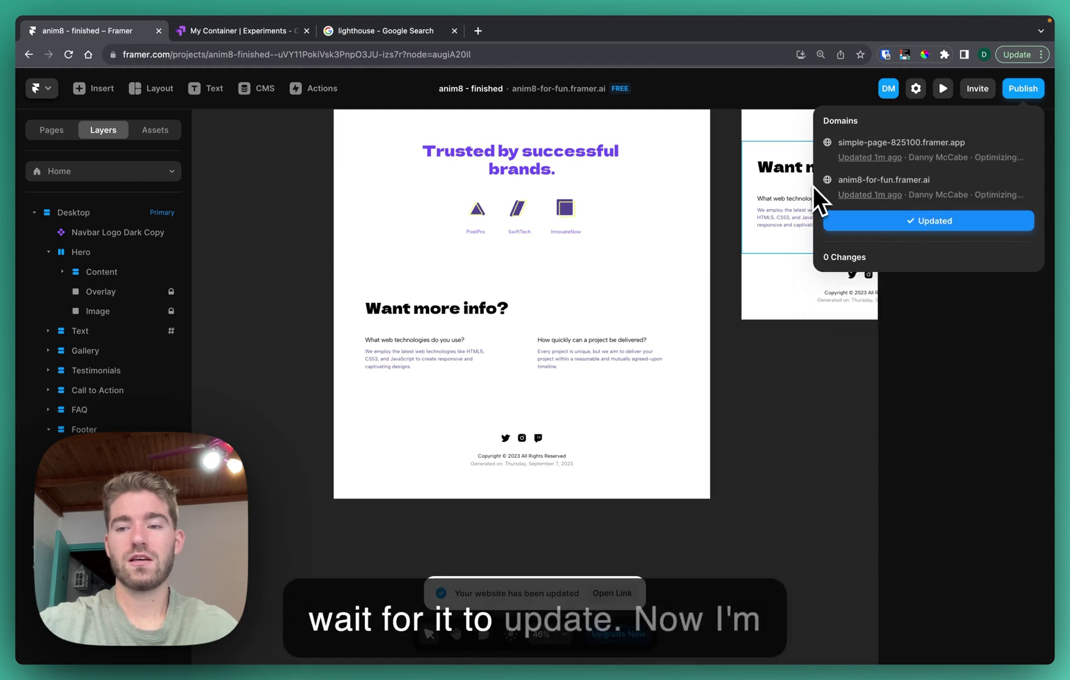
{"action": "left_click", "coordinate": [889, 181]}
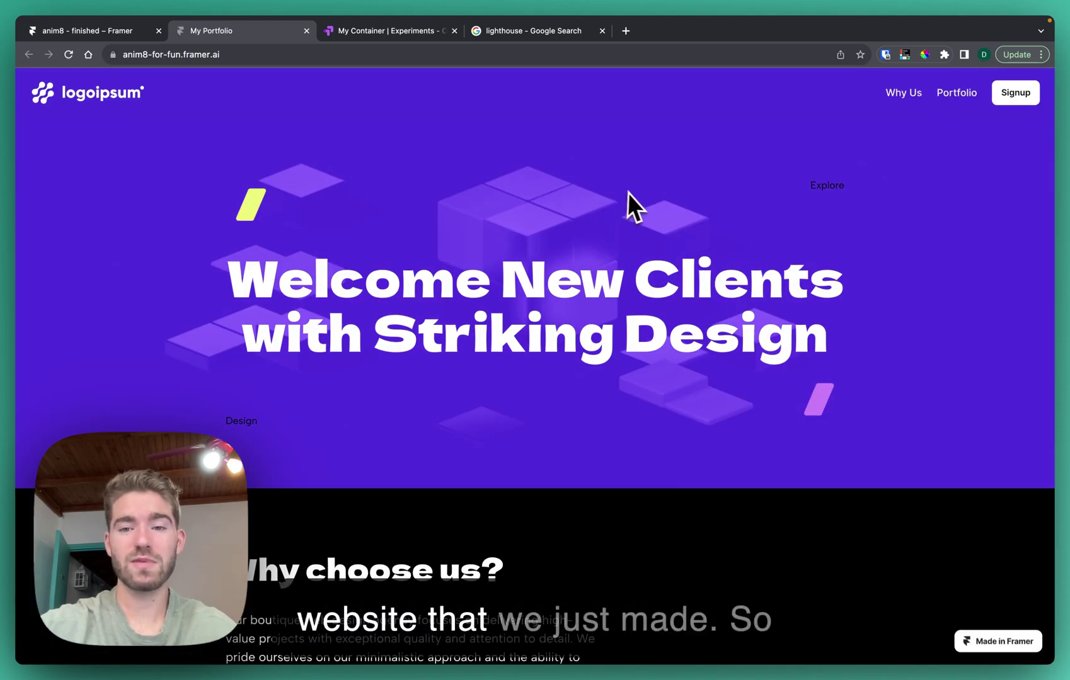
- Open DevTools on the live page with device mode off and run a Lighthouse page-load analysis
{"action": "right_click", "coordinate": [634, 192]}
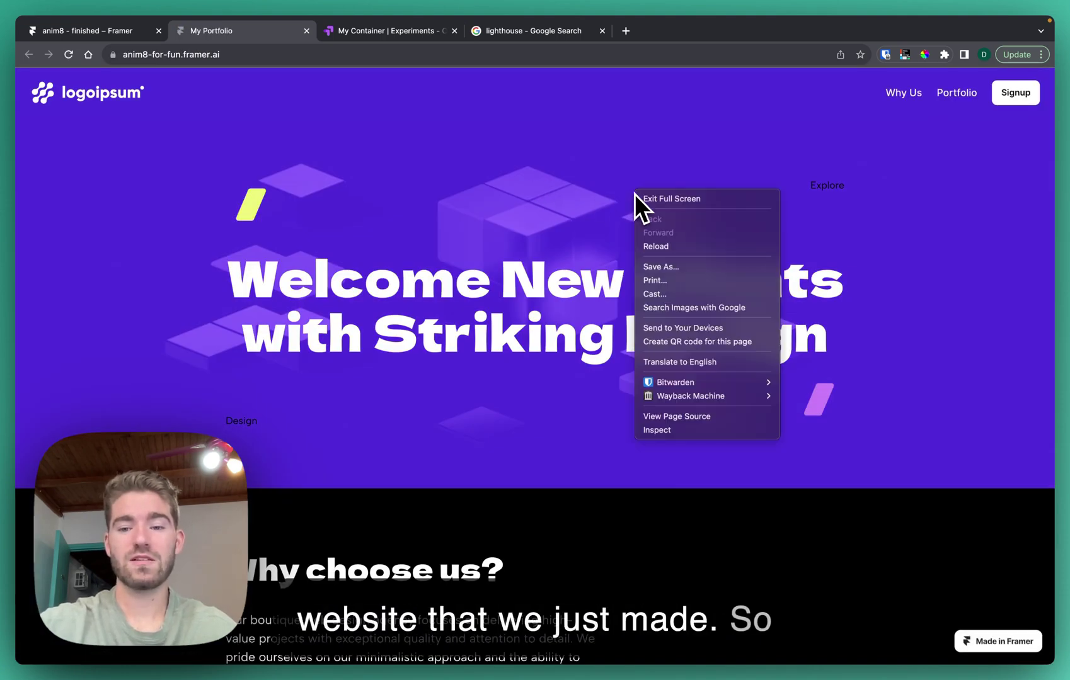
{"action": "left_click", "coordinate": [682, 429]}
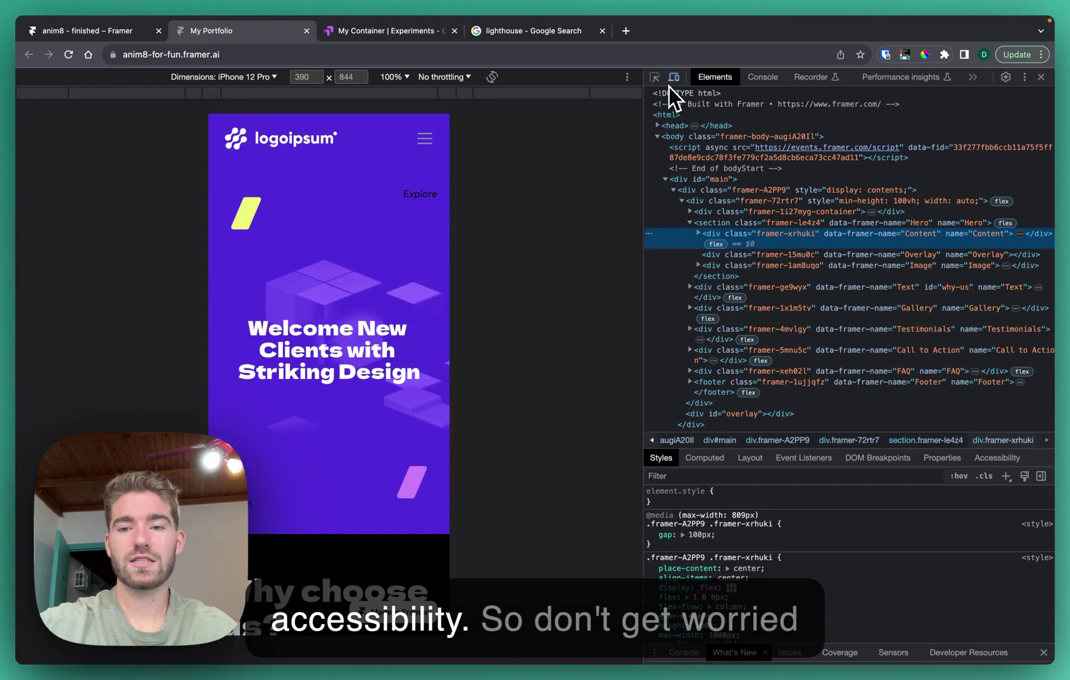
{"action": "left_click", "coordinate": [672, 81]}
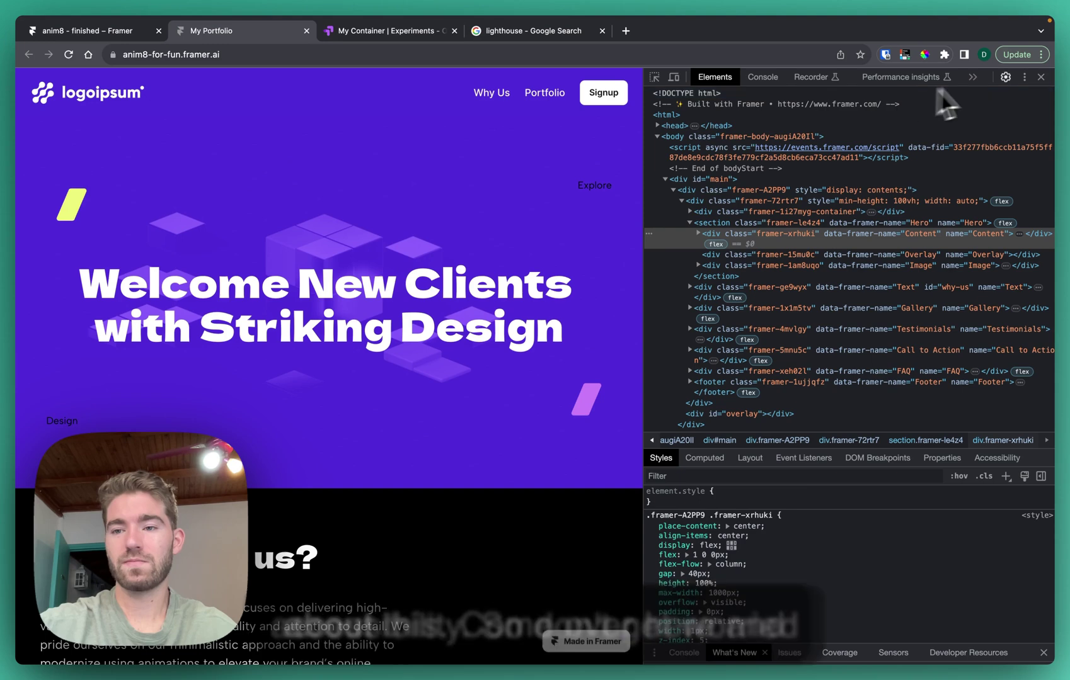
{"action": "left_click", "coordinate": [972, 76]}
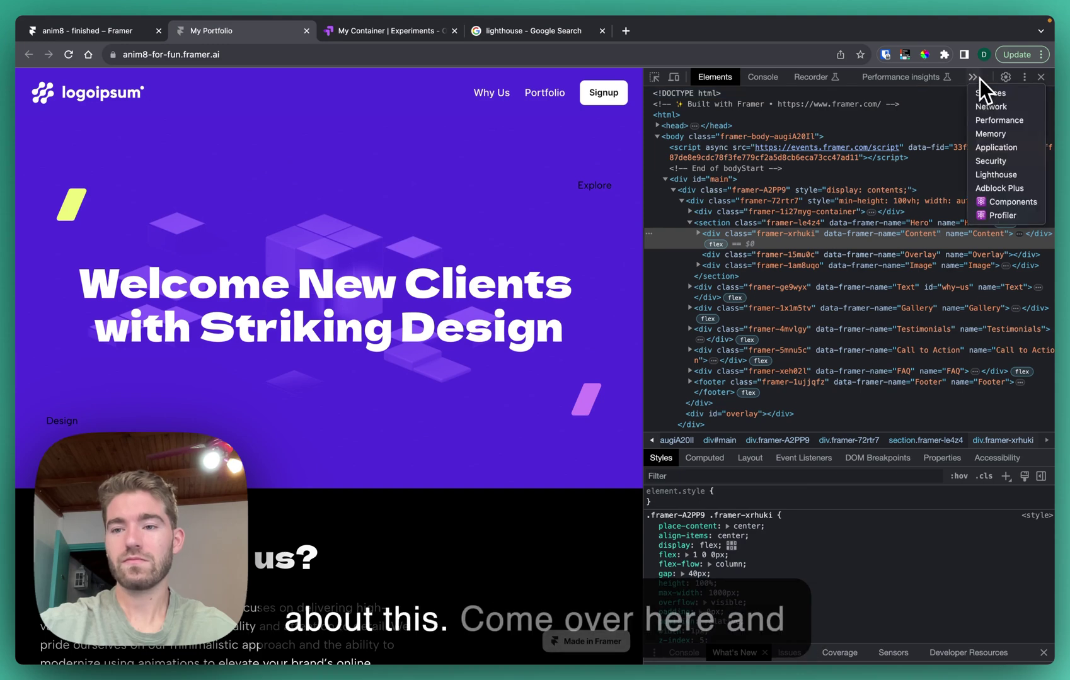
{"action": "left_click", "coordinate": [995, 177]}
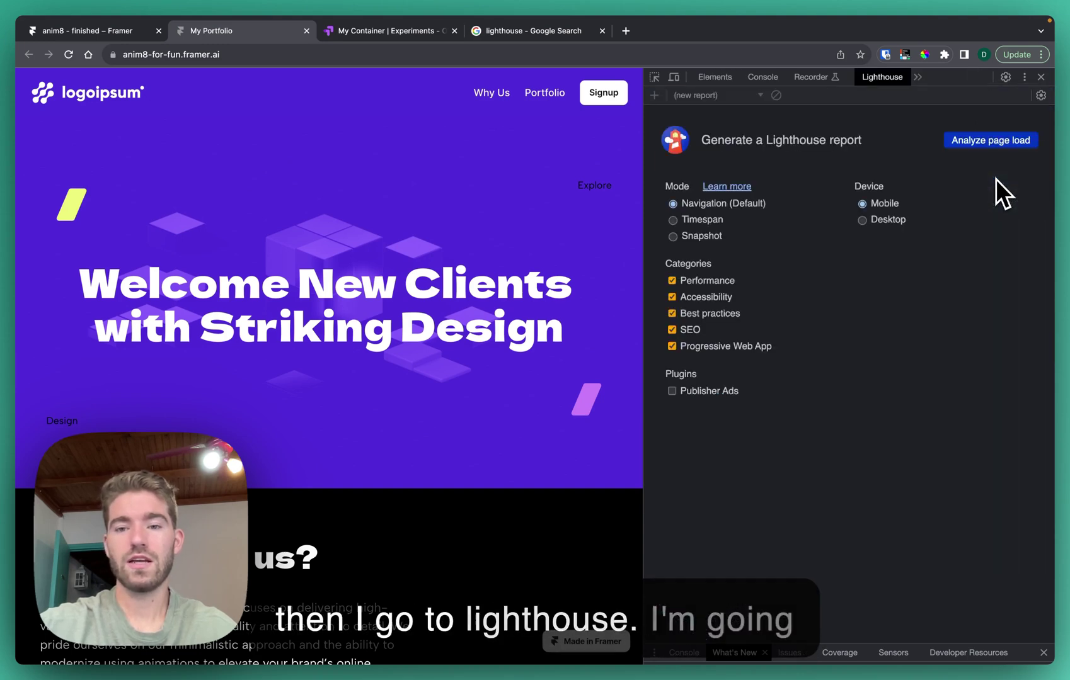
{"action": "left_click", "coordinate": [977, 144]}
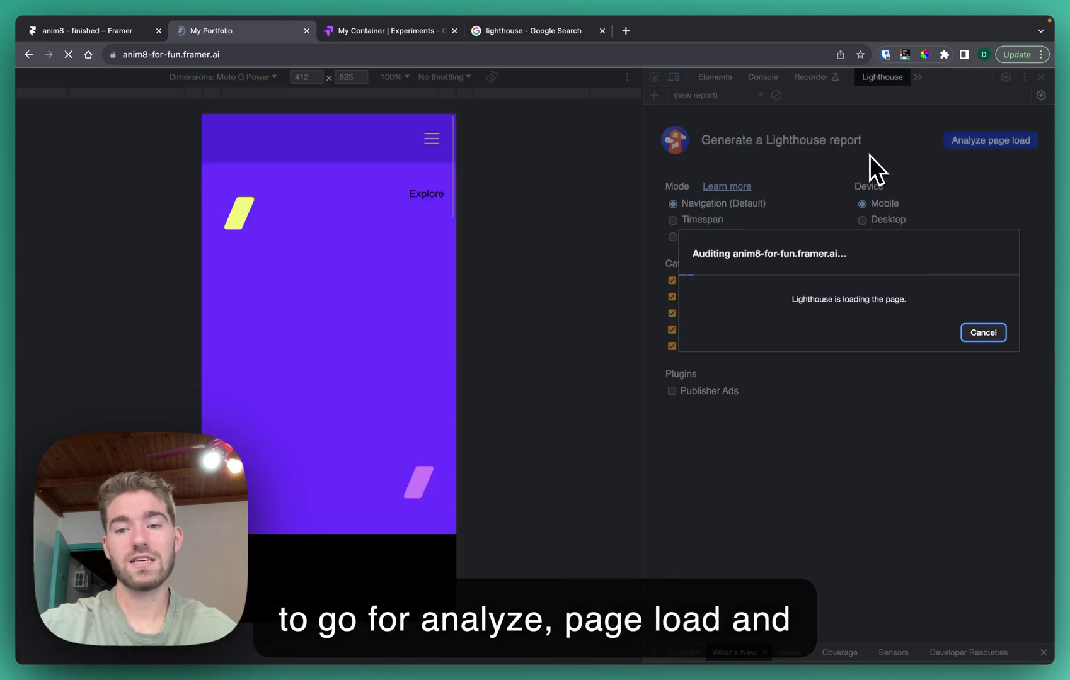